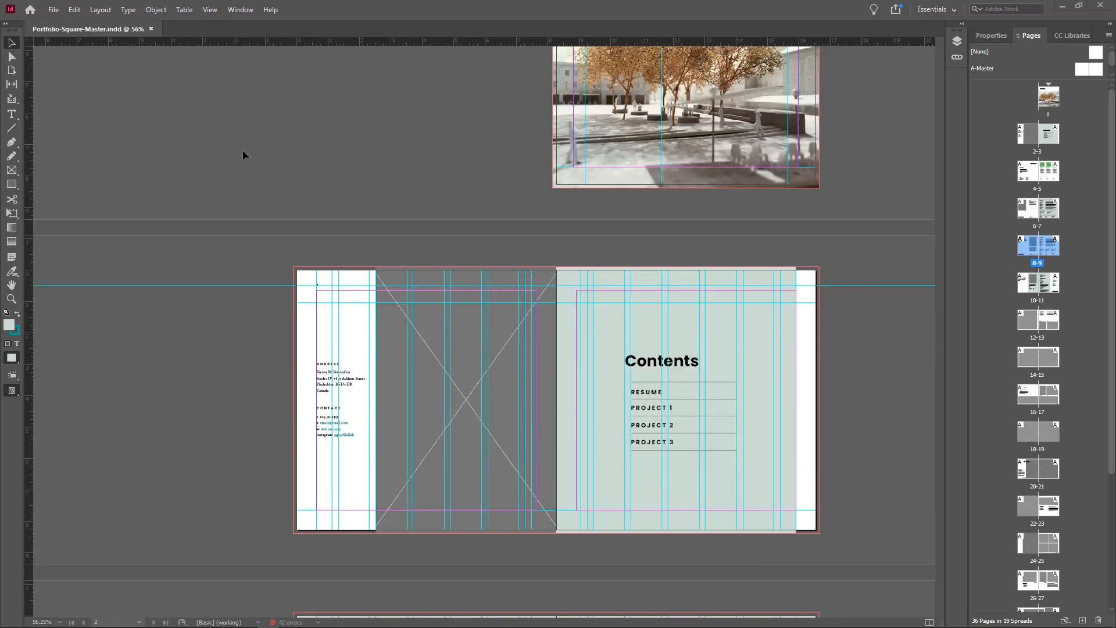
Start exporting the document as an Adobe PDF (Print) file named Portfolio-Square-Master
left_click(54, 10)
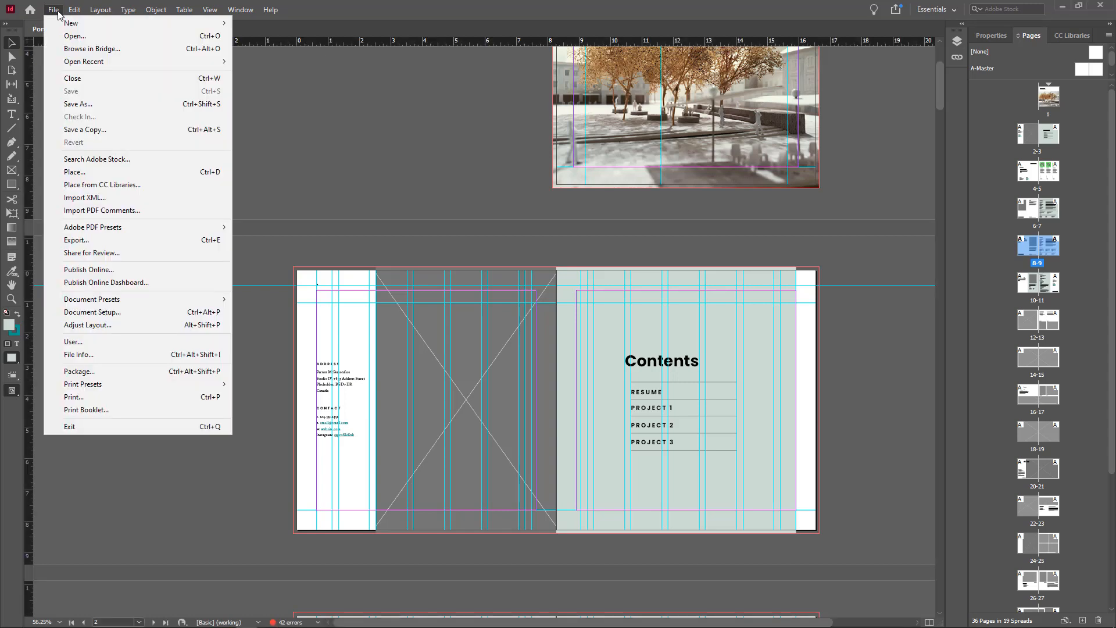
left_click(111, 241)
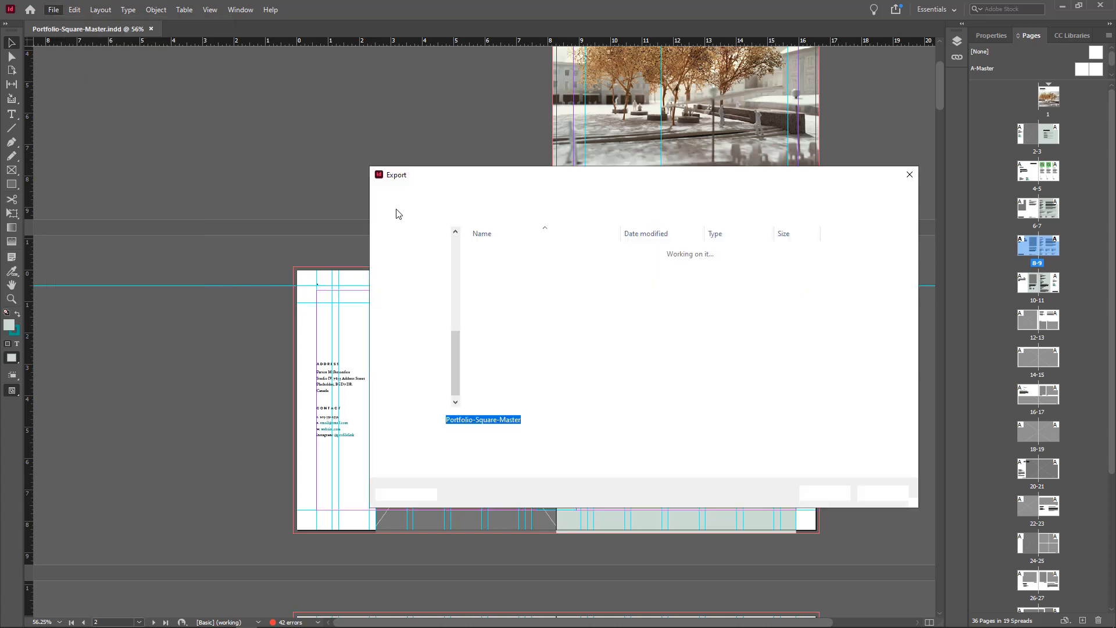
left_click(532, 440)
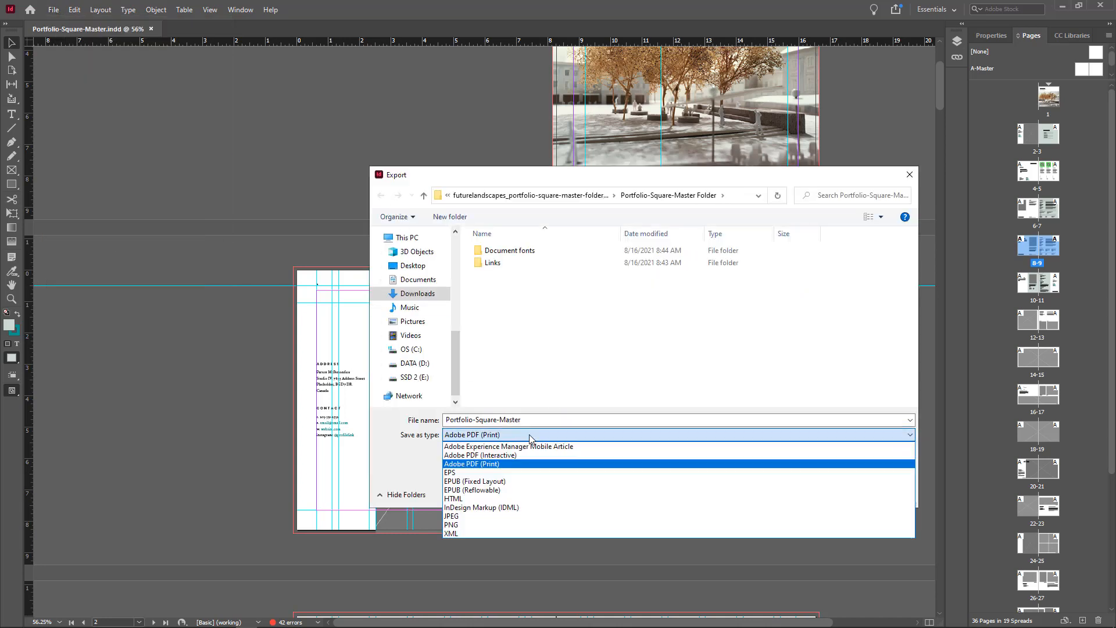
left_click(487, 465)
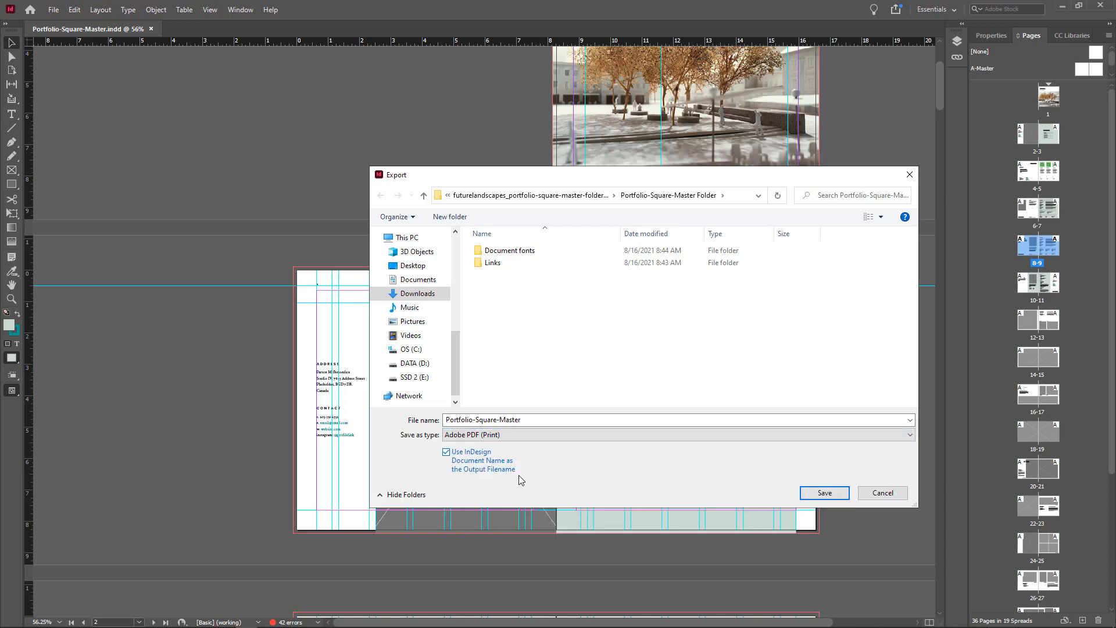
left_click(826, 493)
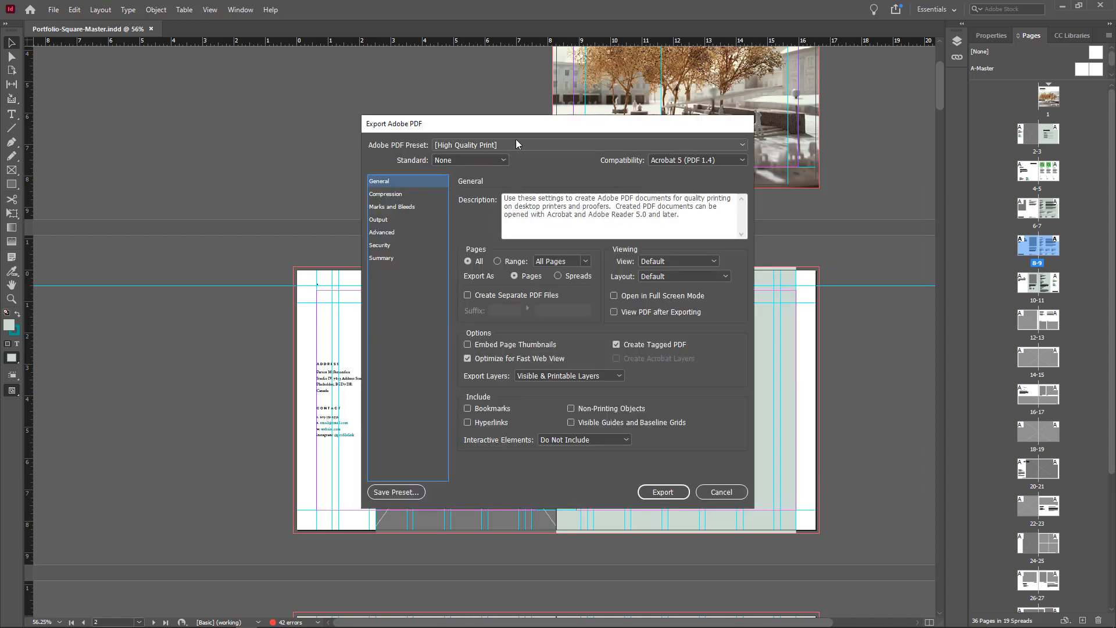
Set the PDF compatibility to Acrobat 8/9 (PDF 1.7) and export the document as spreads
left_click(710, 166)
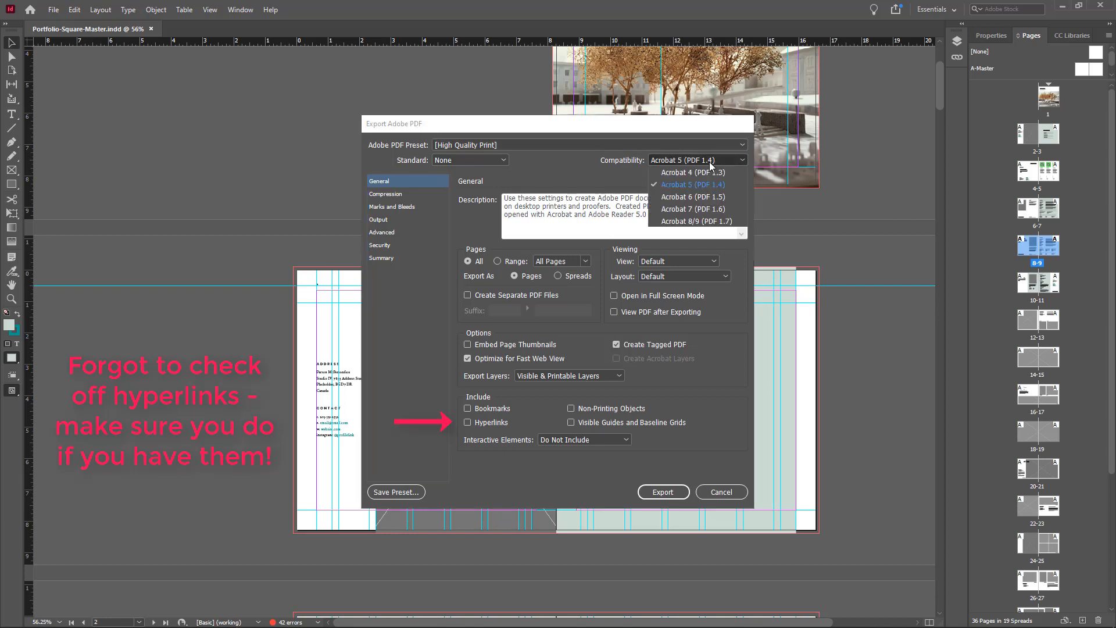
left_click(690, 222)
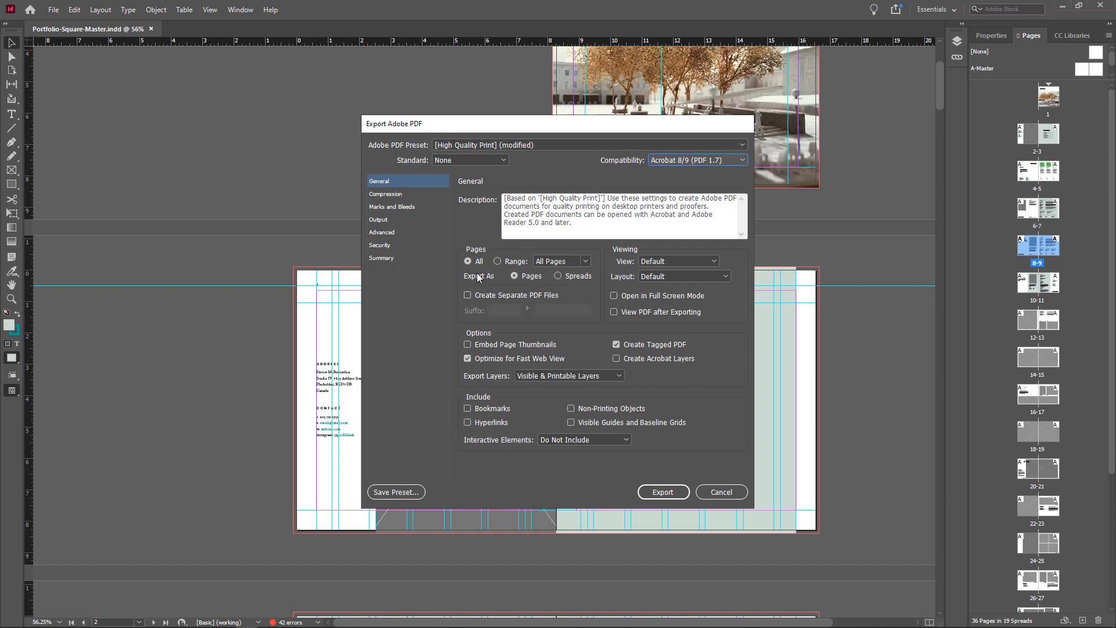
left_click(561, 279)
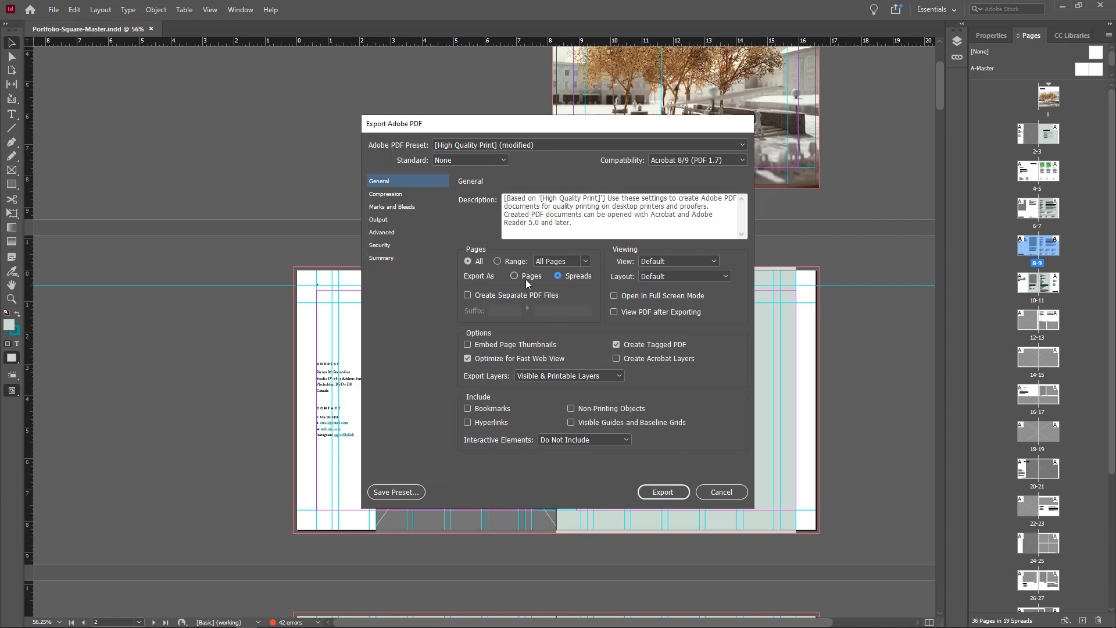
left_click(559, 279)
Set color image compression to downsample to 200 pixels per inch for images above 300, with High image quality
left_click(387, 195)
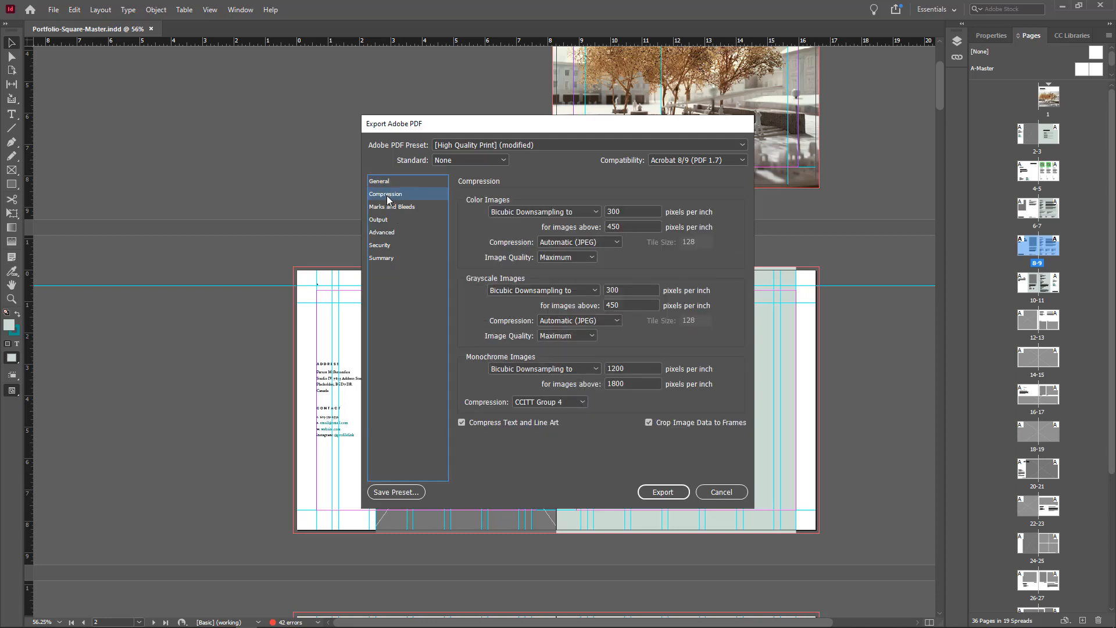
double_click(612, 212)
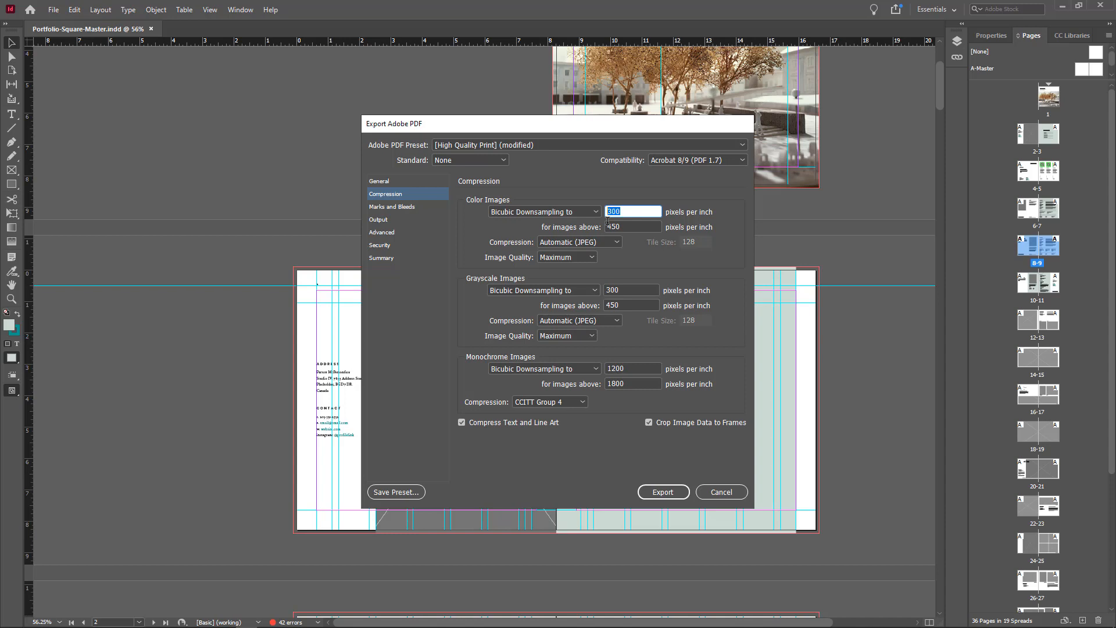
type("200")
key("Tab")
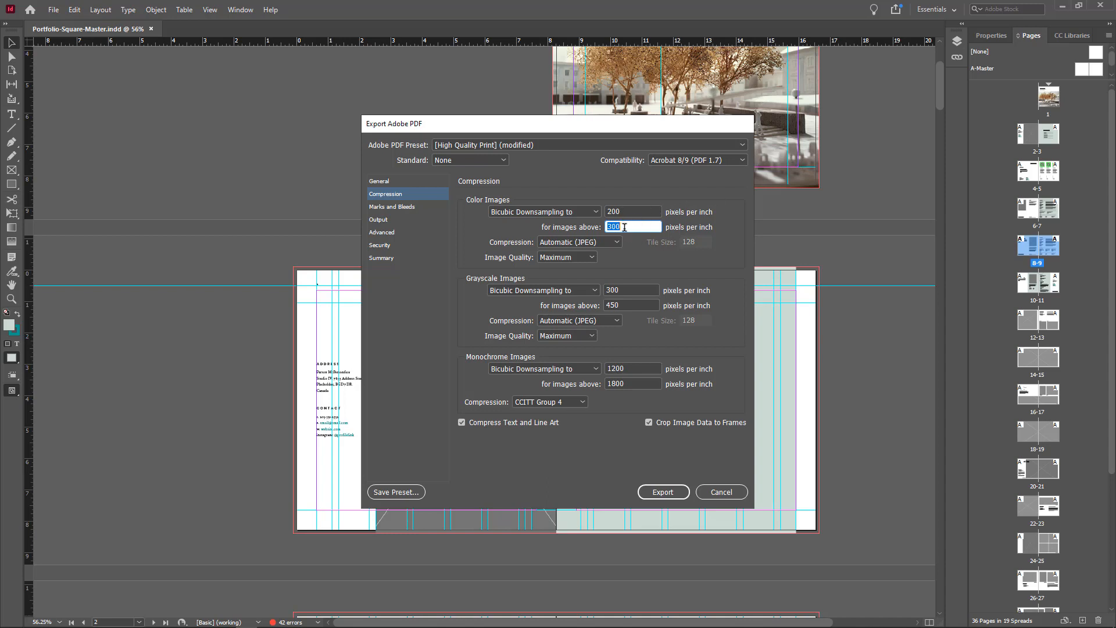
left_click(568, 258)
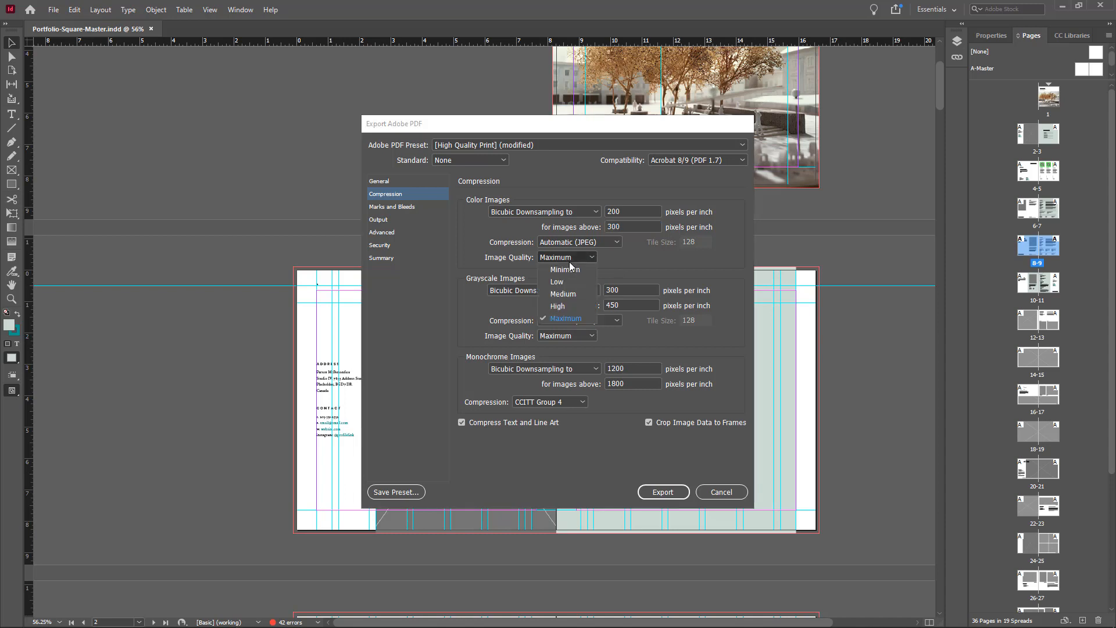
left_click(558, 306)
Set grayscale image compression to downsample to 200 pixels per inch for images above 300, with High image quality
left_click_drag(638, 290, 598, 290)
type("200")
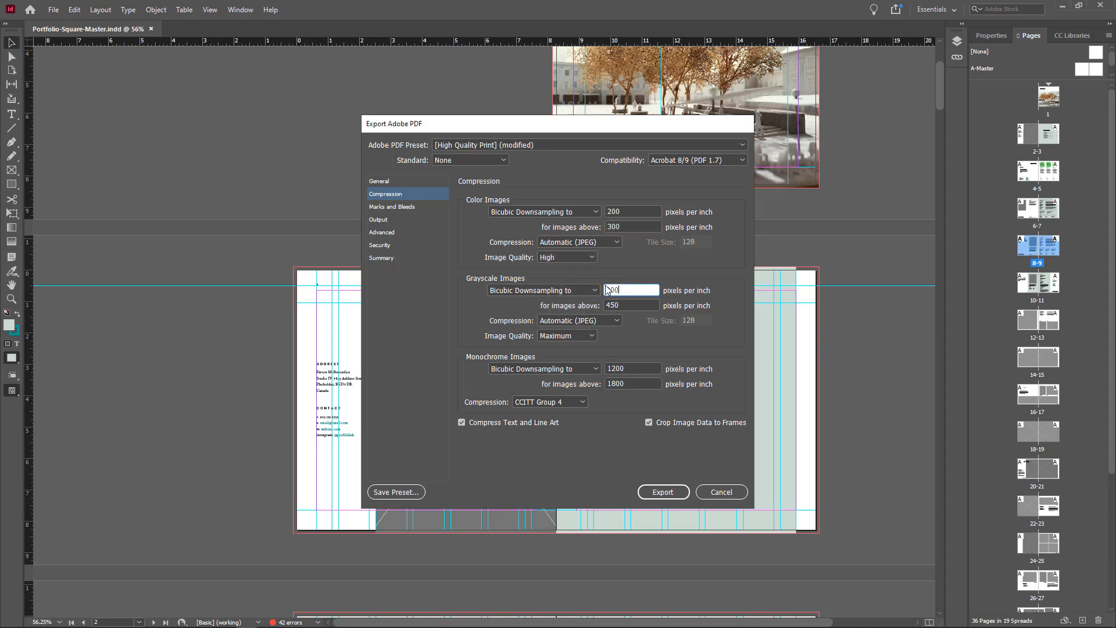
key("Tab")
type("300")
left_click_drag(599, 301, 590, 292)
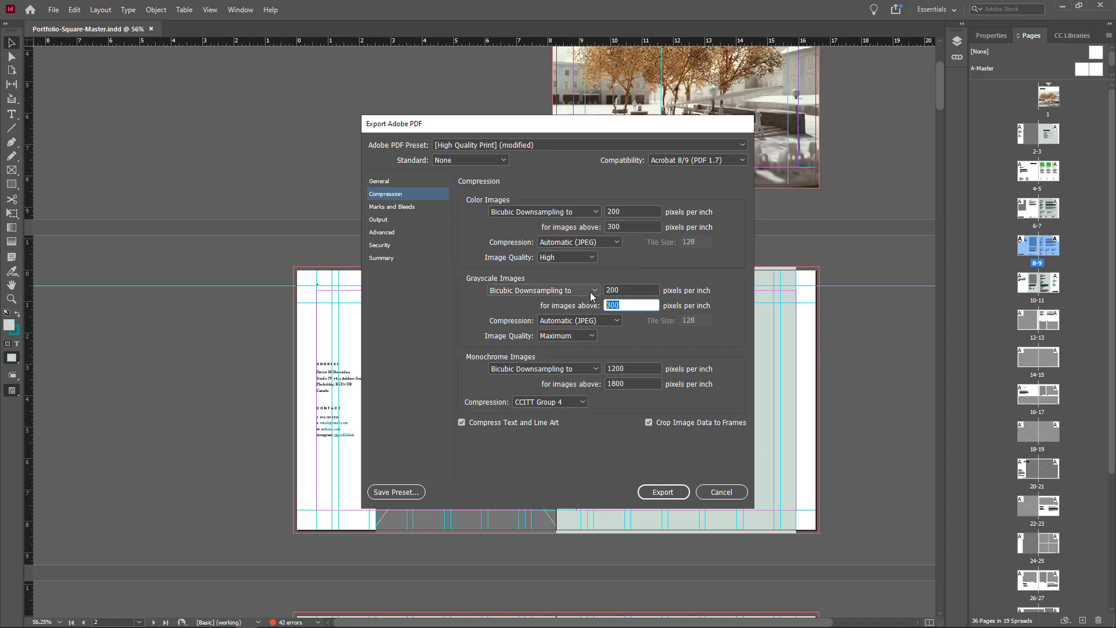
left_click(577, 336)
left_click(564, 383)
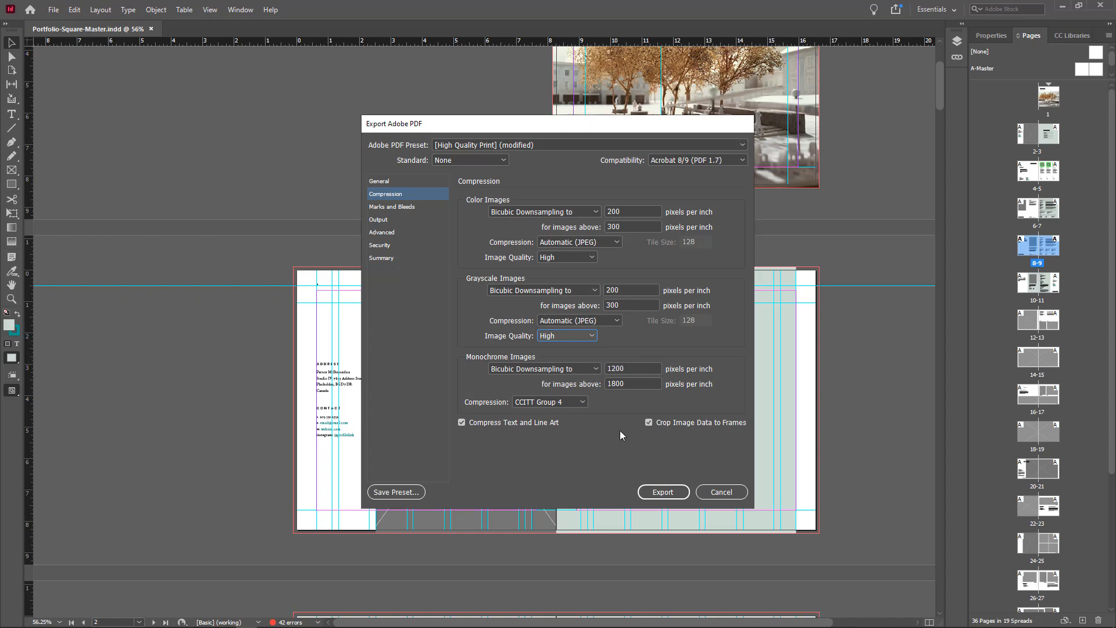
left_click(461, 423)
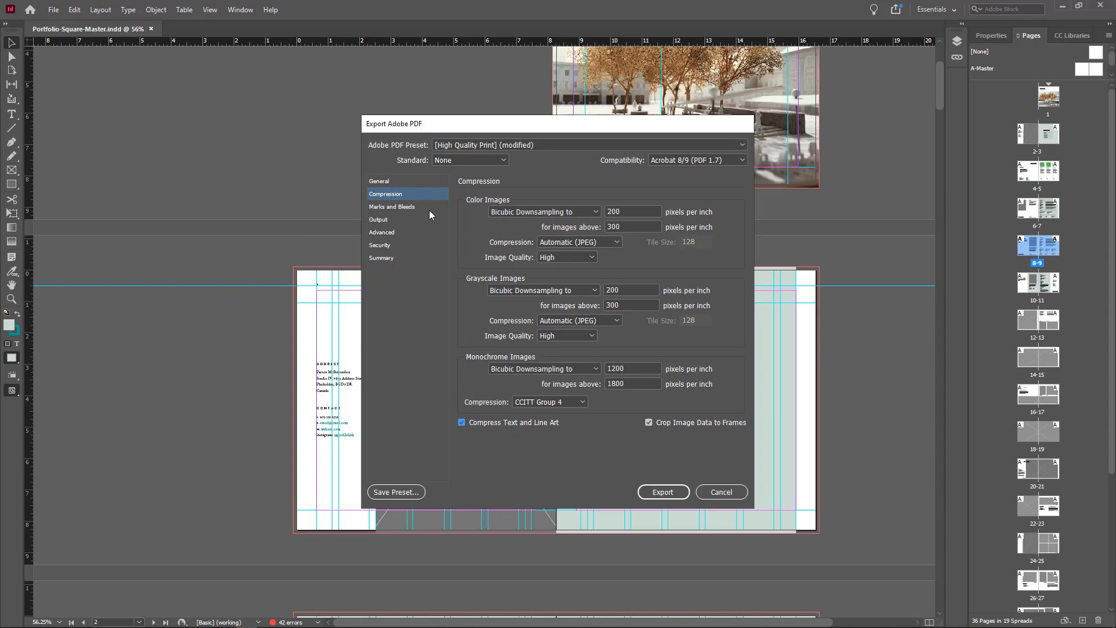
Apply the document bleed settings to the PDF and review the output, advanced, security and summary settings
left_click(399, 207)
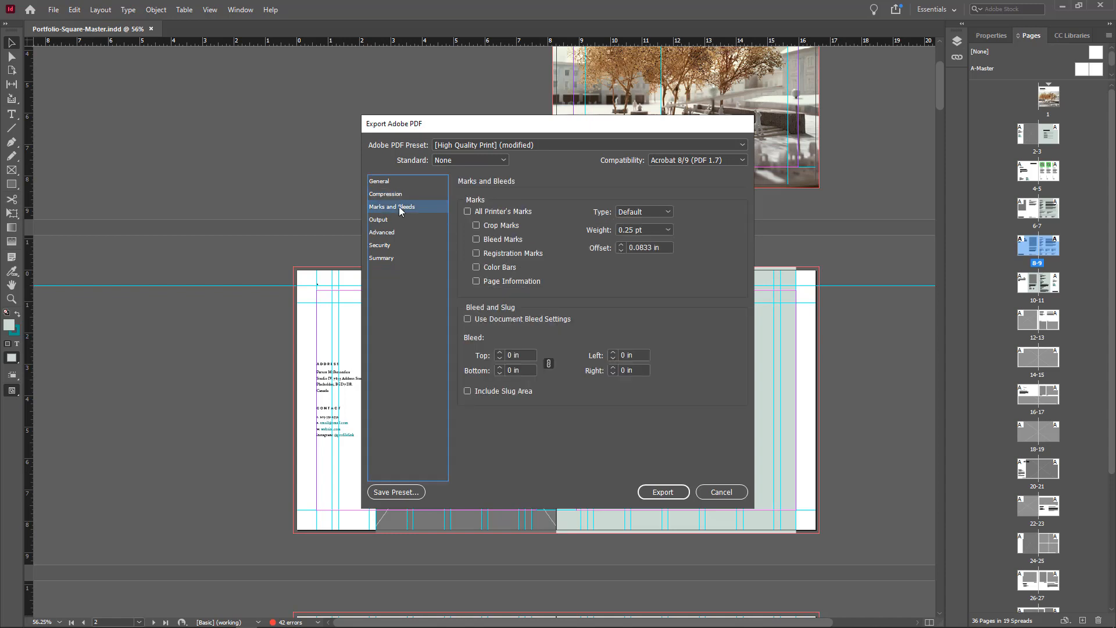
left_click(468, 319)
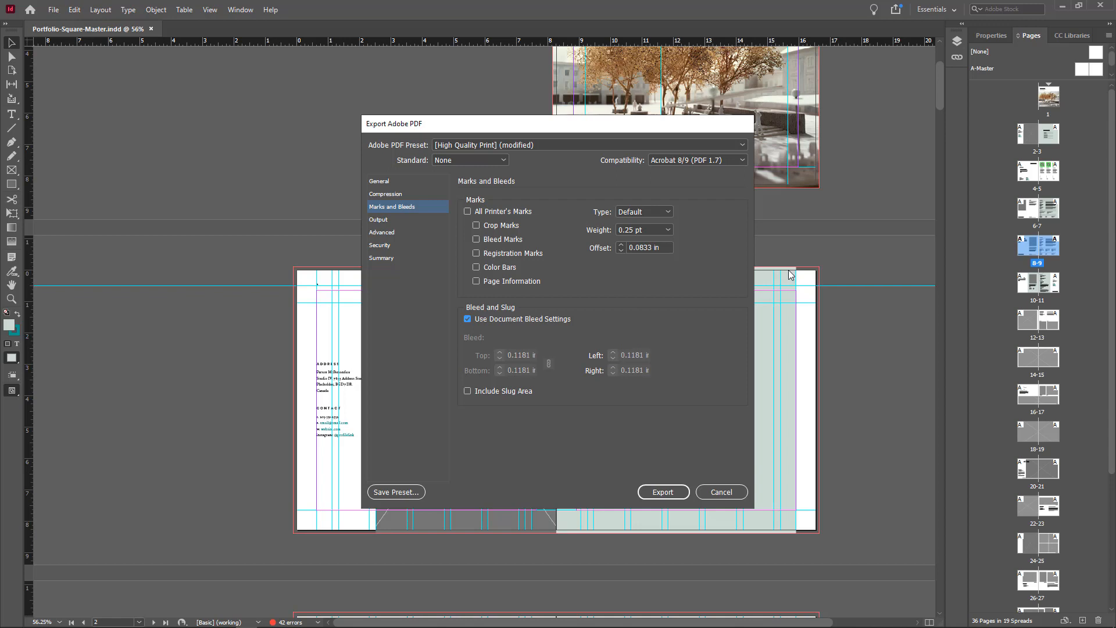
left_click(378, 221)
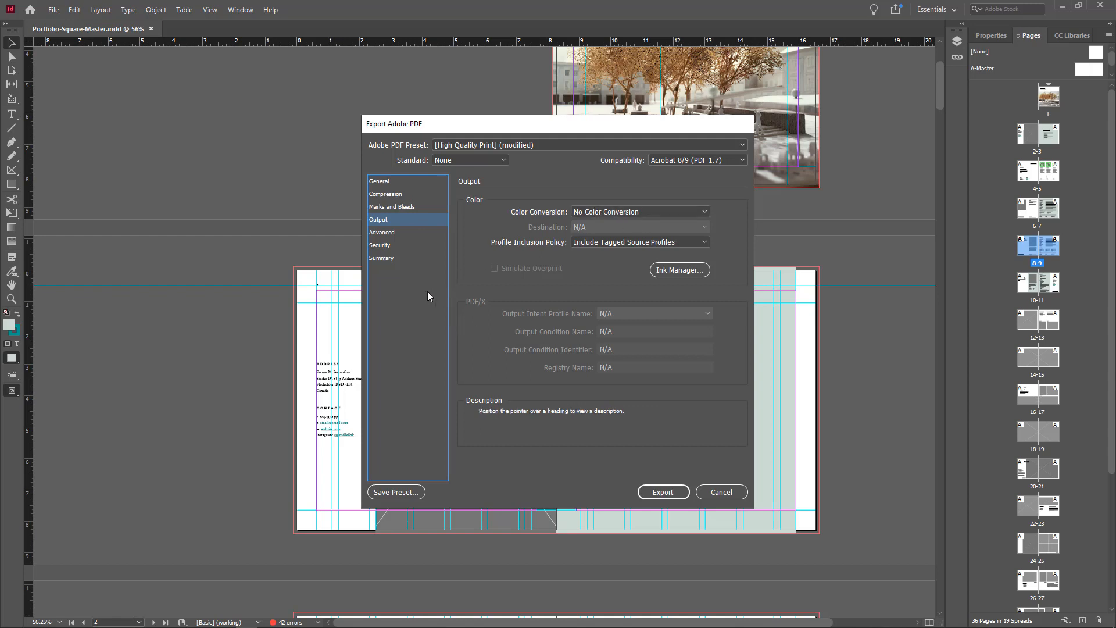
left_click(372, 232)
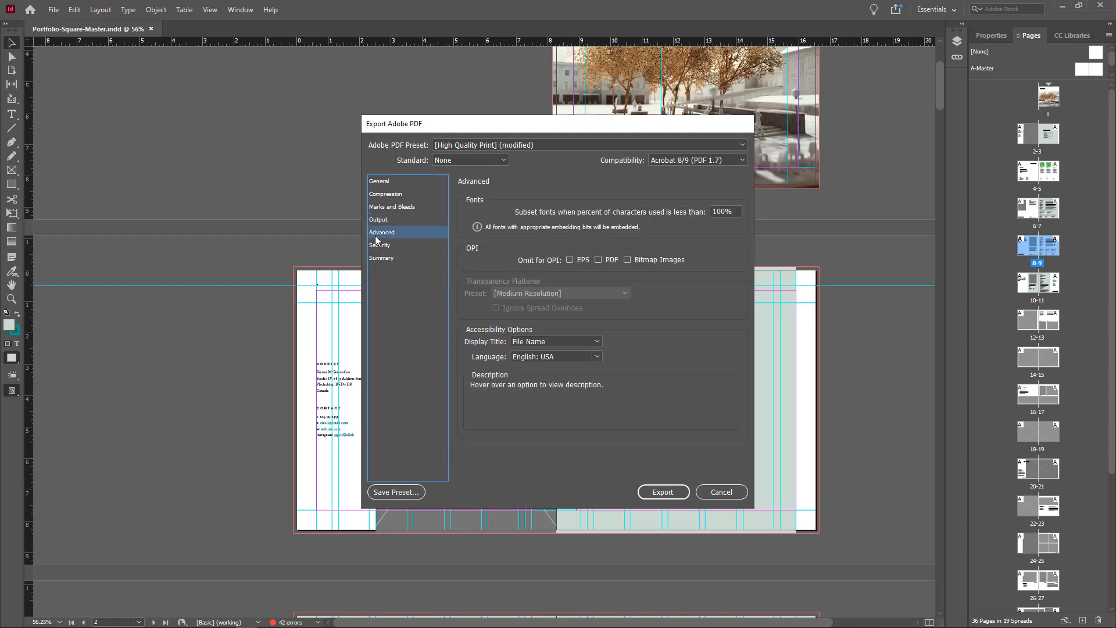
left_click(380, 245)
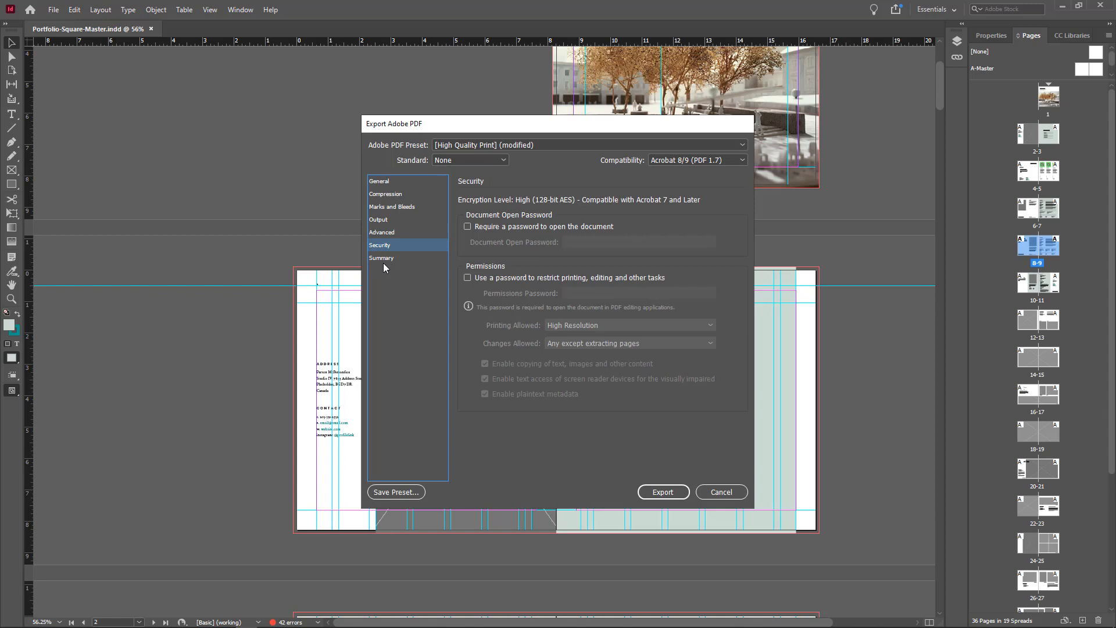
left_click(382, 259)
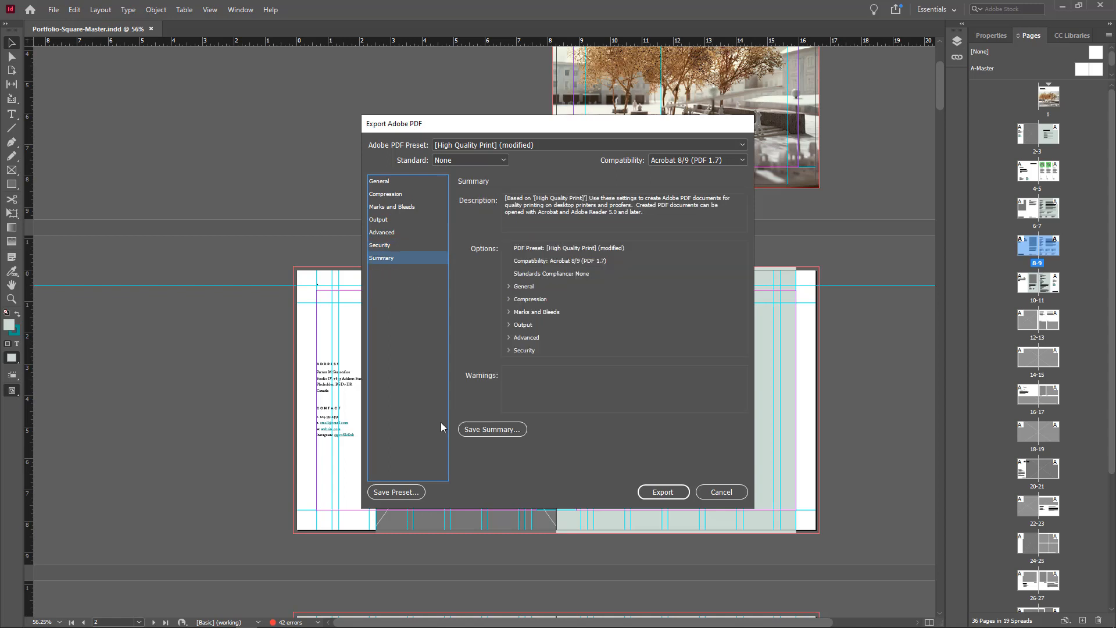
Export the PDF, continuing despite the missing or modified links
left_click(657, 491)
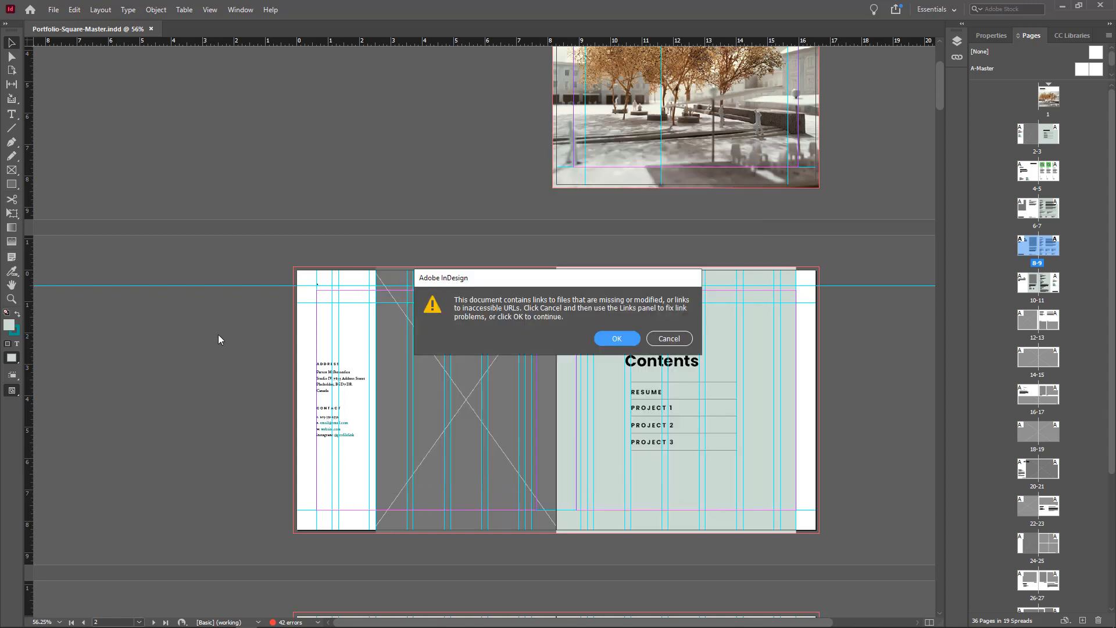
left_click(617, 339)
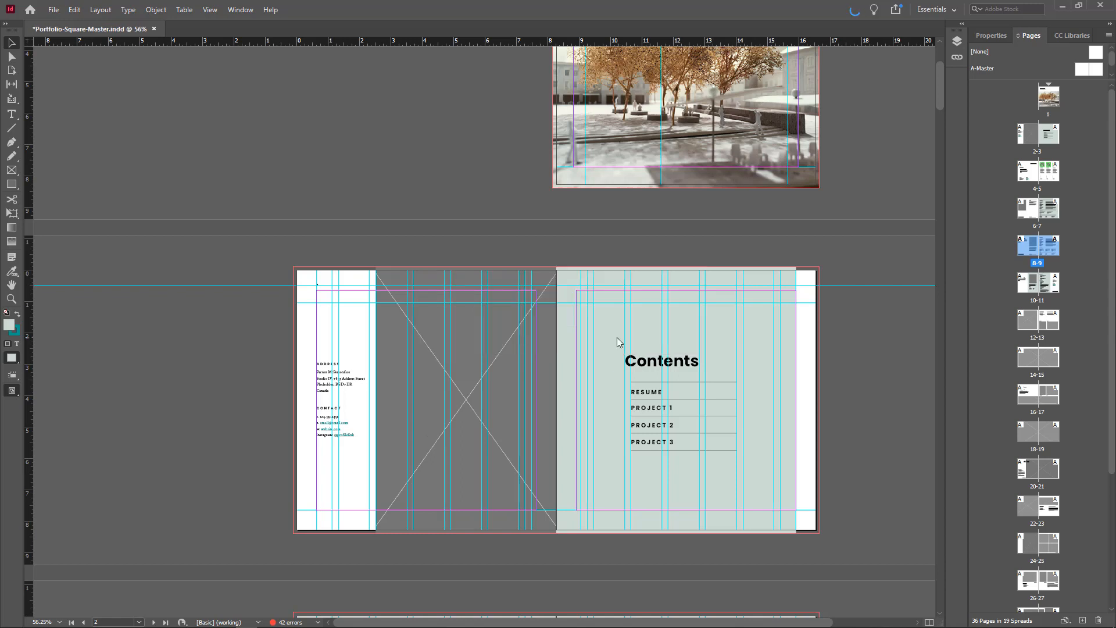
mouse_move(159, 618)
Start packaging the document and review its summary, fonts, links and images, inks, print settings and external plug-ins
left_click(53, 10)
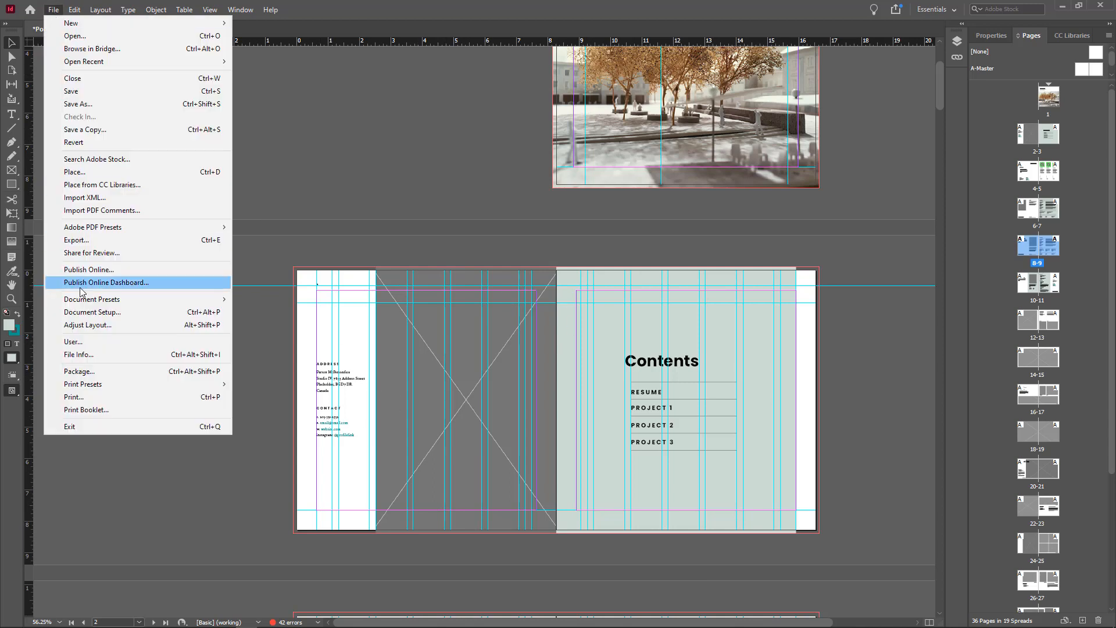
left_click(83, 376)
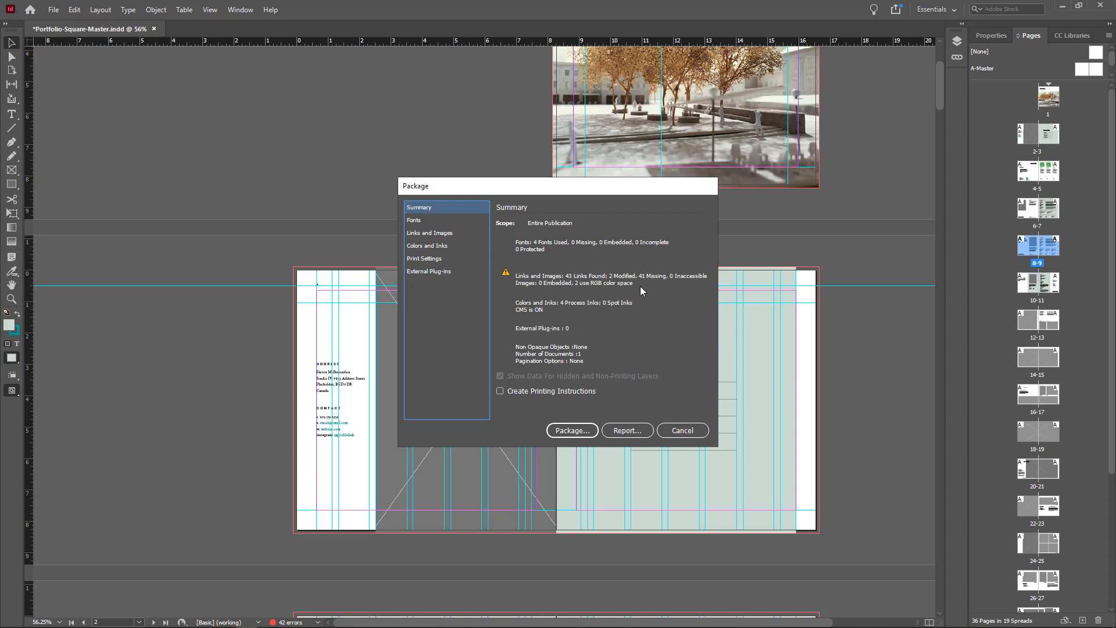
left_click(417, 220)
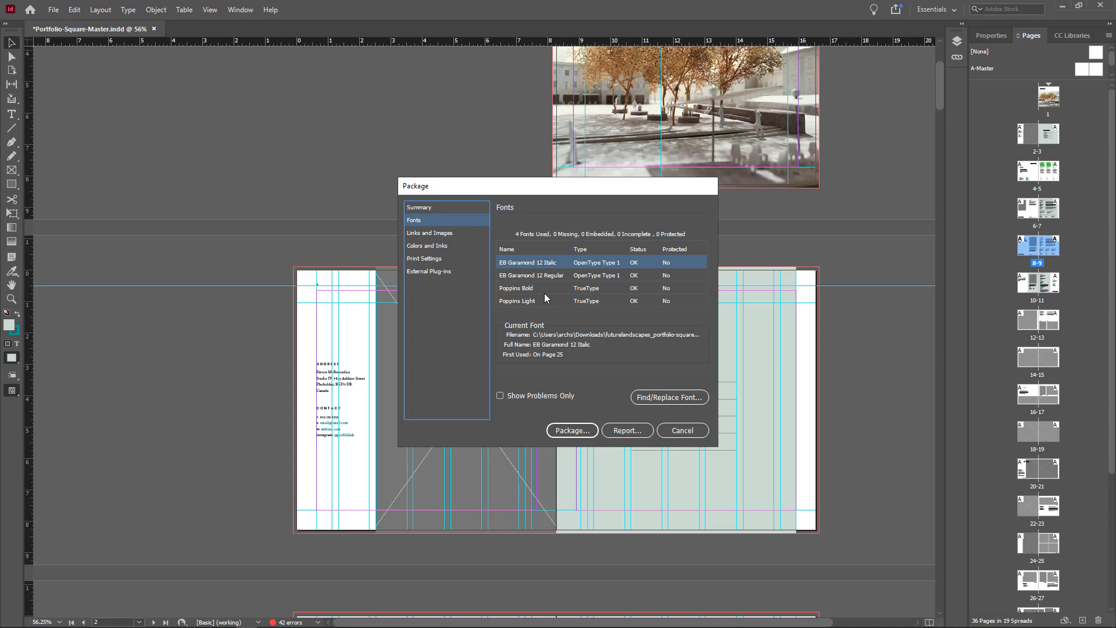
left_click(452, 234)
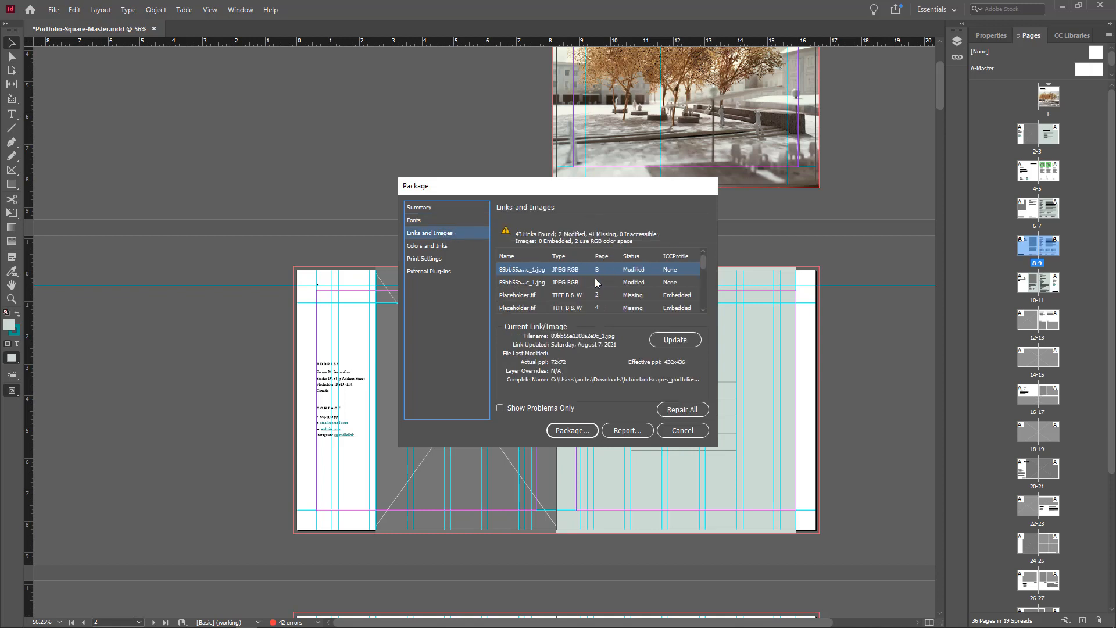
scroll(595, 278, "down", 2)
scroll(595, 278, "up", 2)
left_click(434, 249)
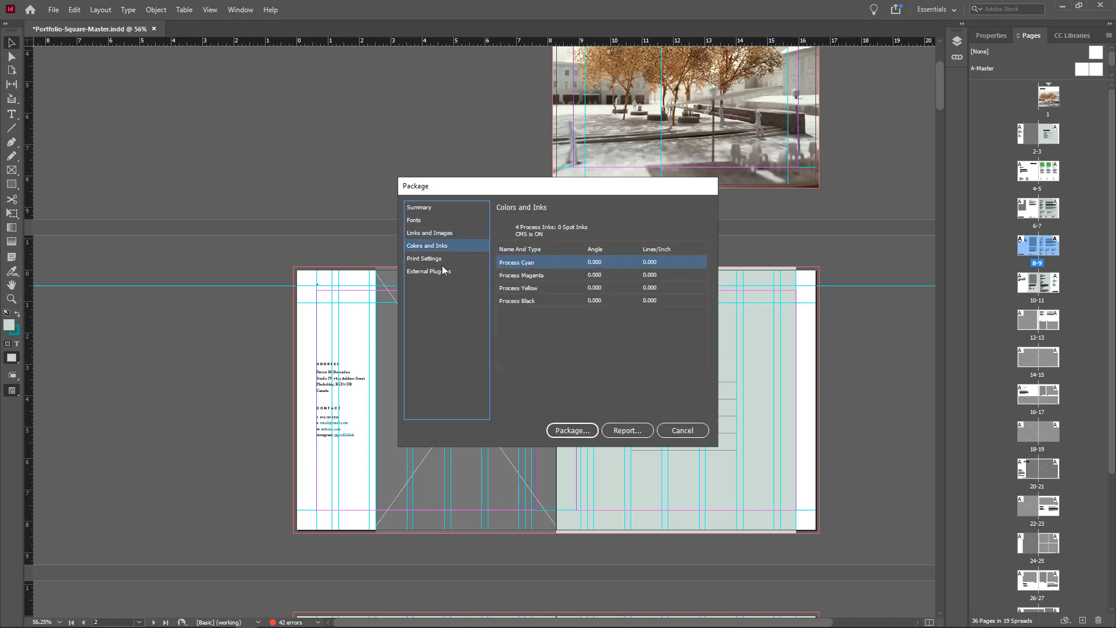
left_click(431, 259)
left_click(438, 271)
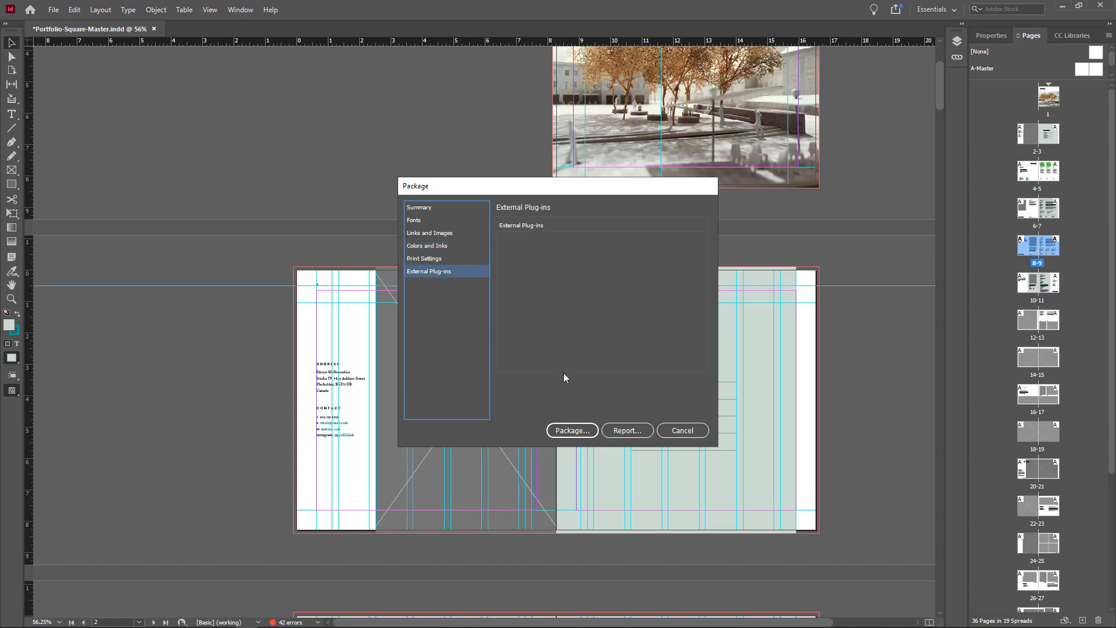
Proceed with packaging, save the publication, and choose the Desktop as the package destination
left_click(573, 431)
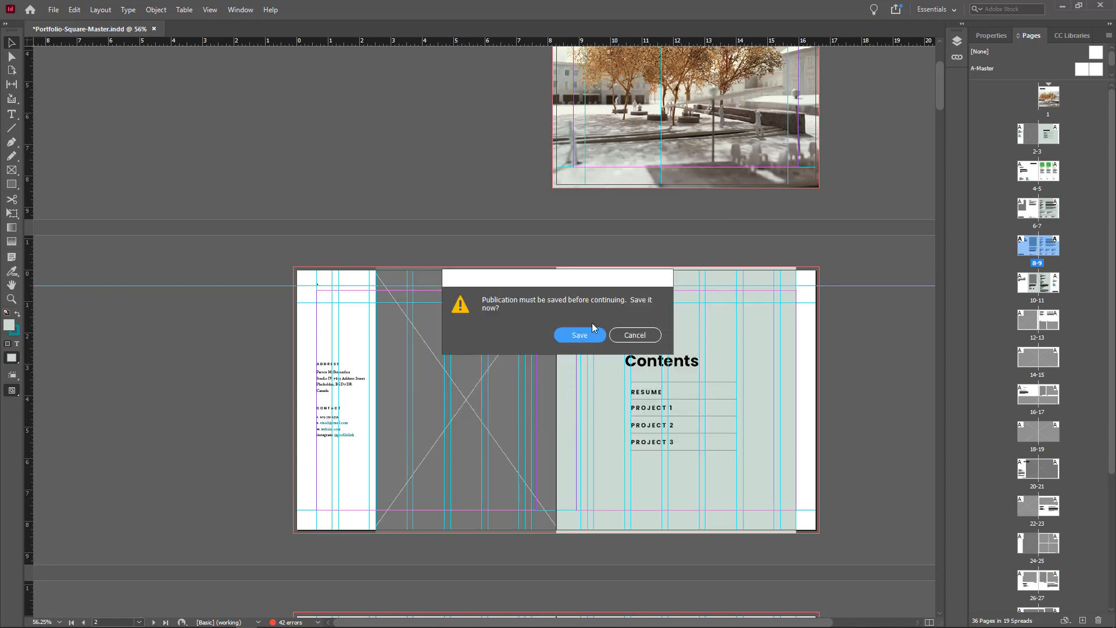
left_click(580, 336)
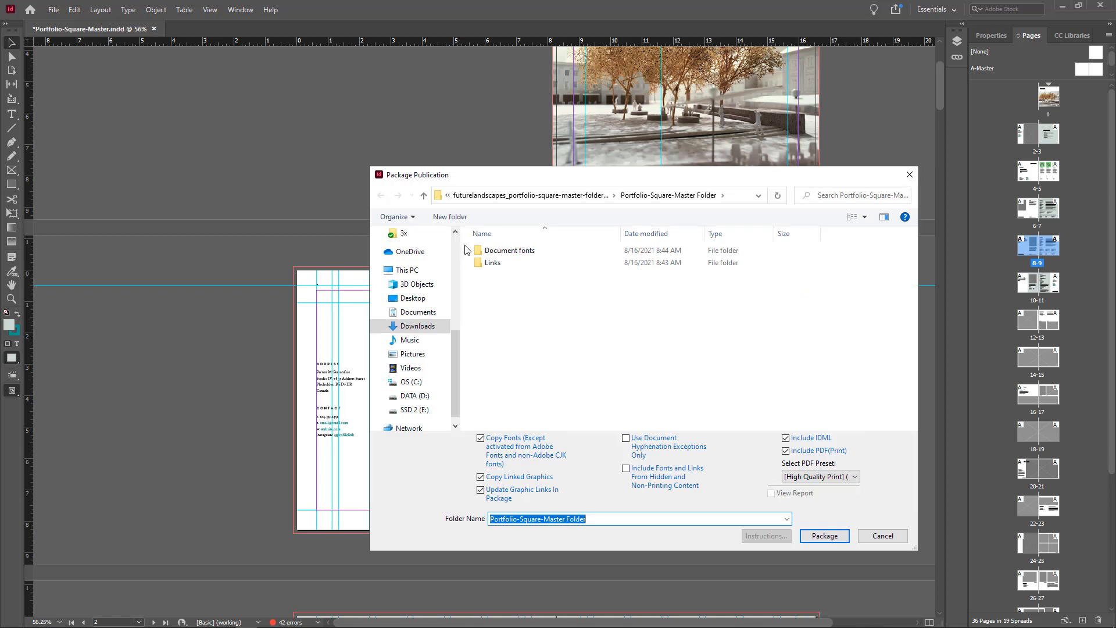
scroll(410, 279, "up", 7)
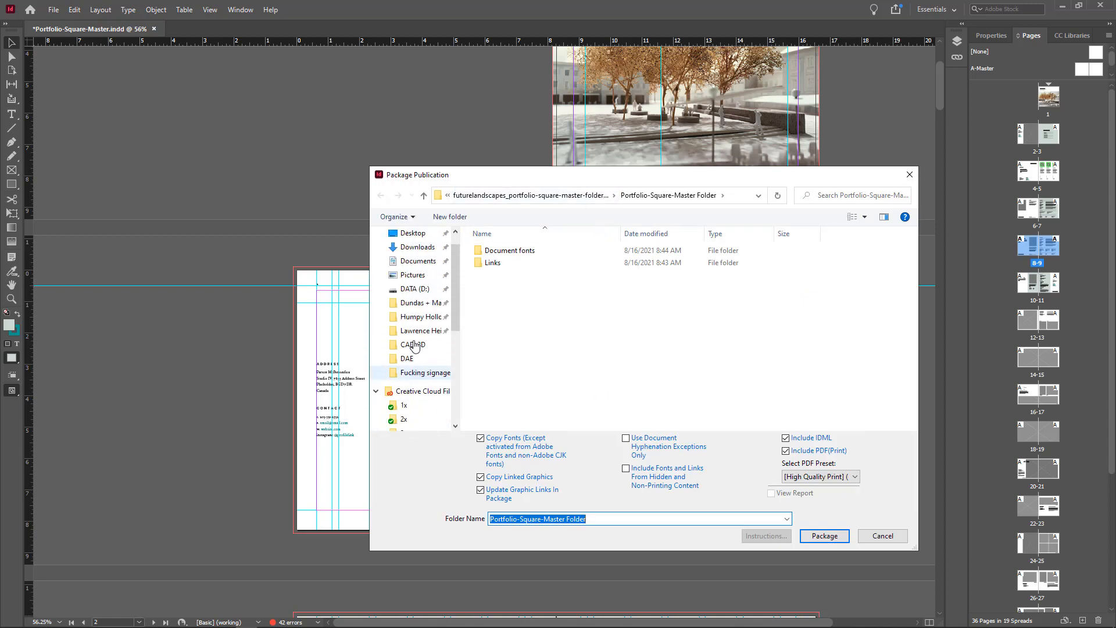
left_click(413, 256)
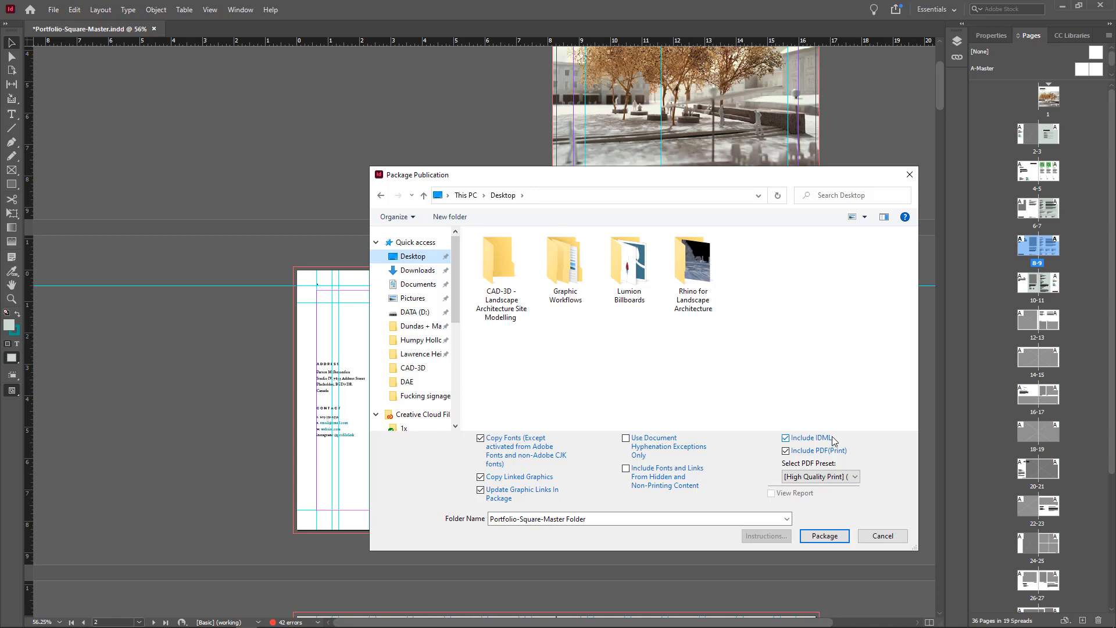
Exclude the IDML file from the package, keep the print PDF included, and choose the [High Quality Print] (modified) PDF preset
left_click(795, 440)
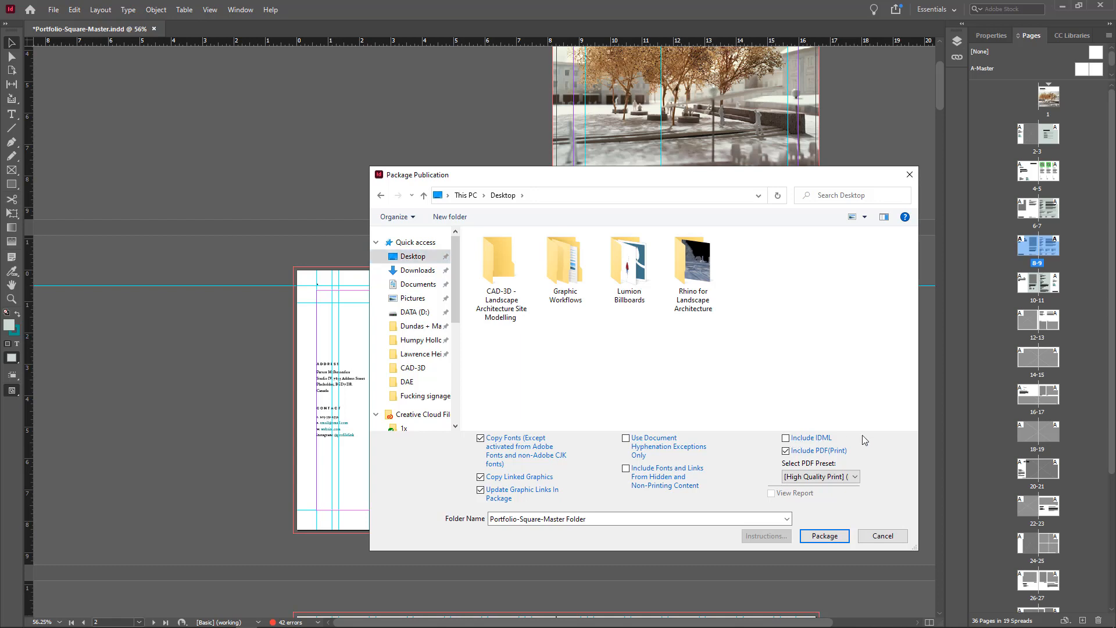
left_click(787, 453)
left_click(787, 452)
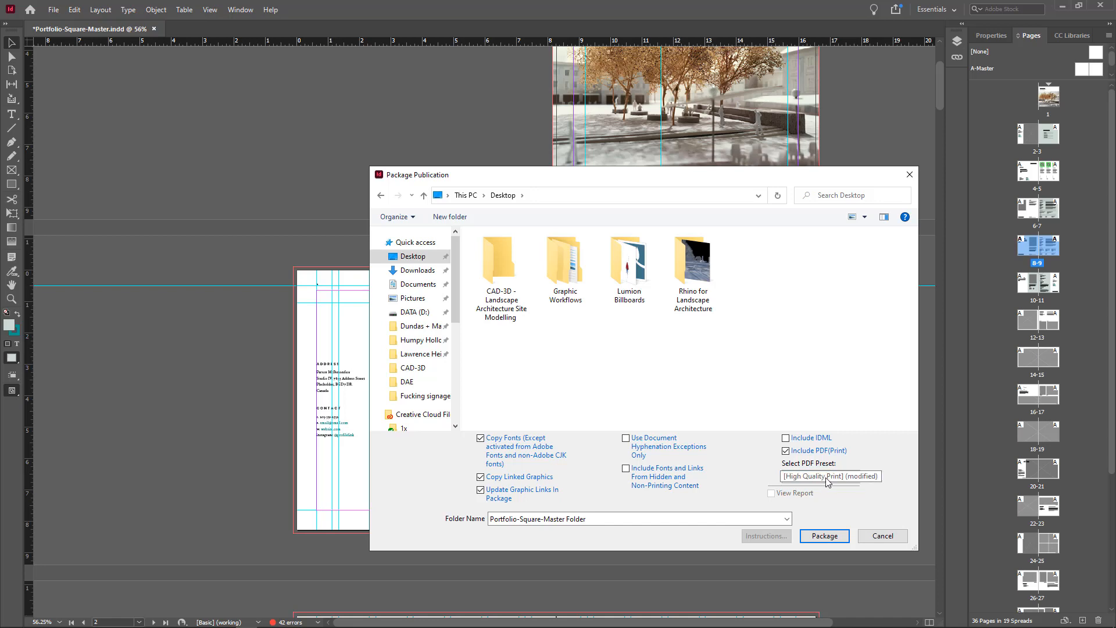
left_click(855, 476)
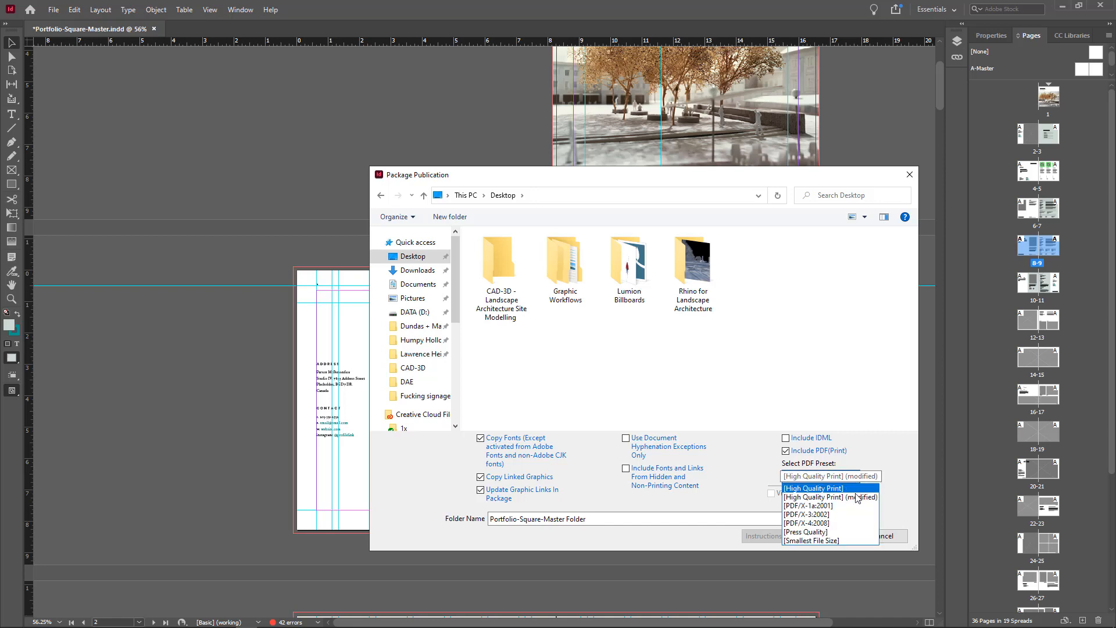
left_click(873, 497)
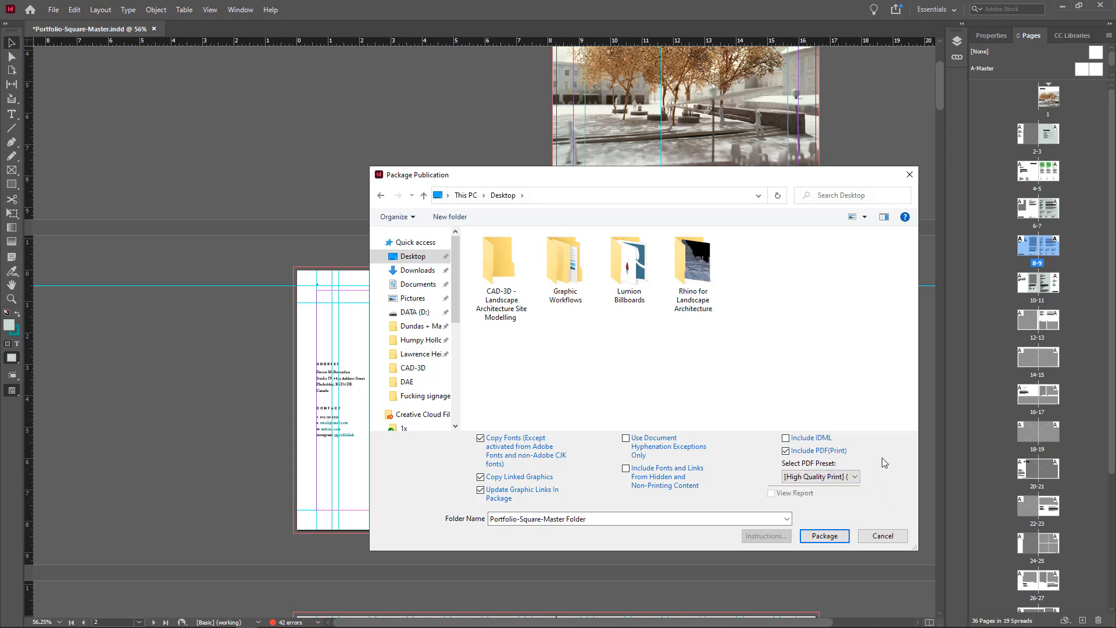
Create the package, accepting the font copying restrictions and continuing despite the missing or modified links
left_click(819, 538)
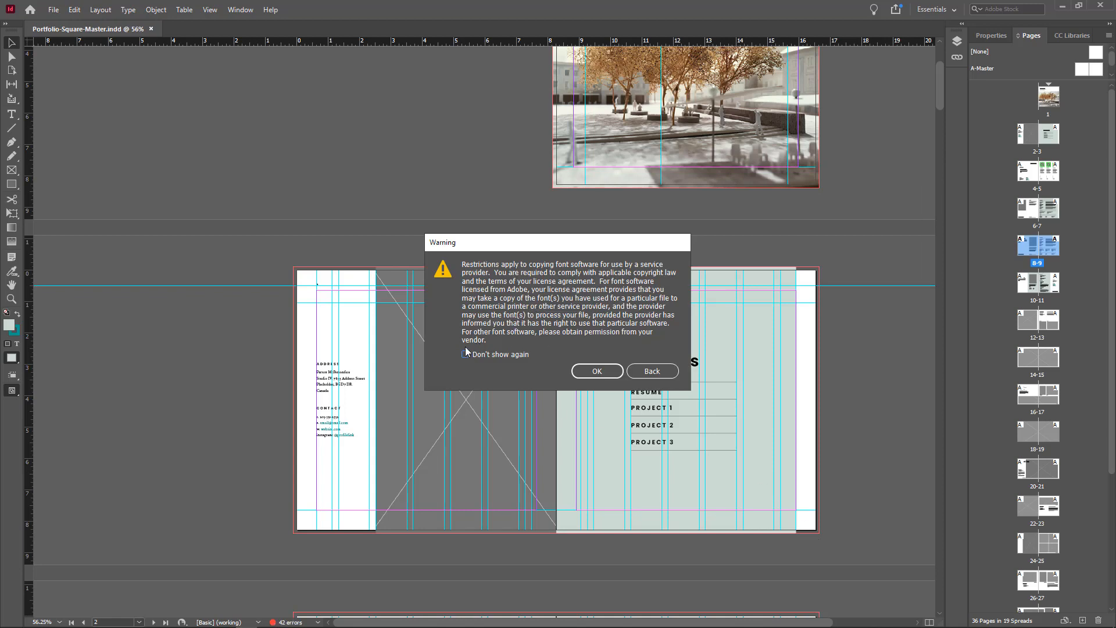
left_click(601, 372)
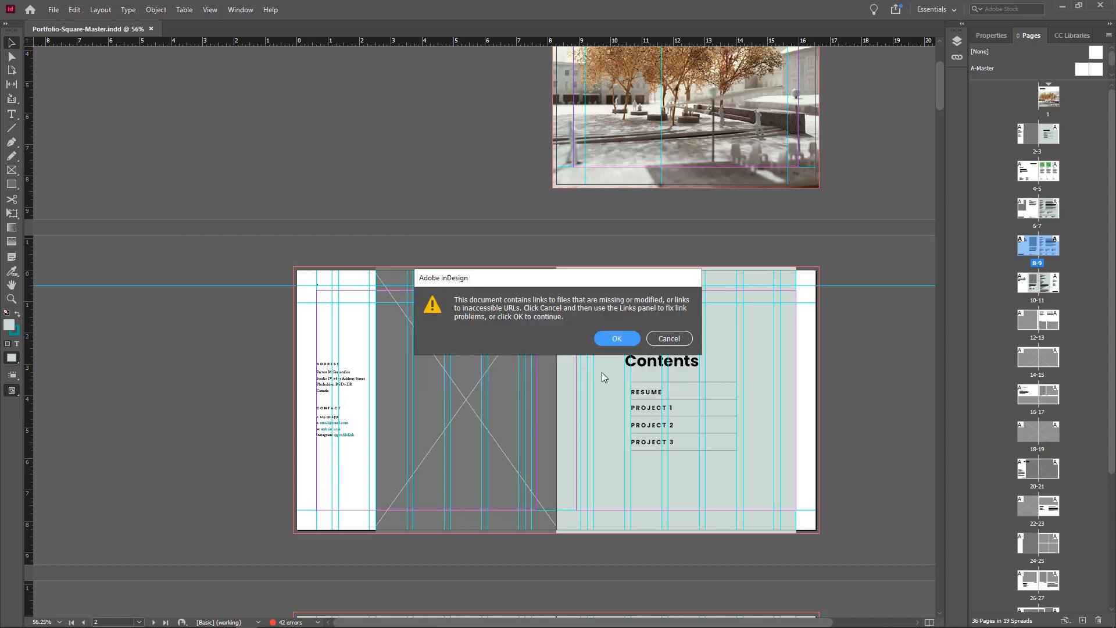
left_click(617, 337)
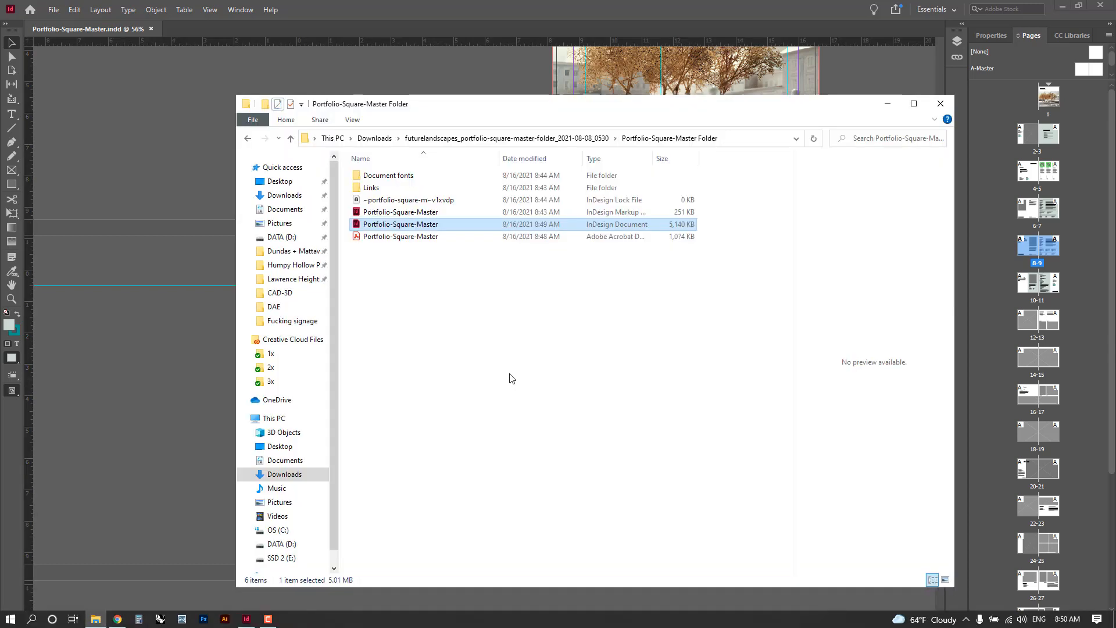
Open Portfolio-Square-Master Folder on the Desktop in File Explorer and check the packaged PDF and InDesign document
left_click(280, 181)
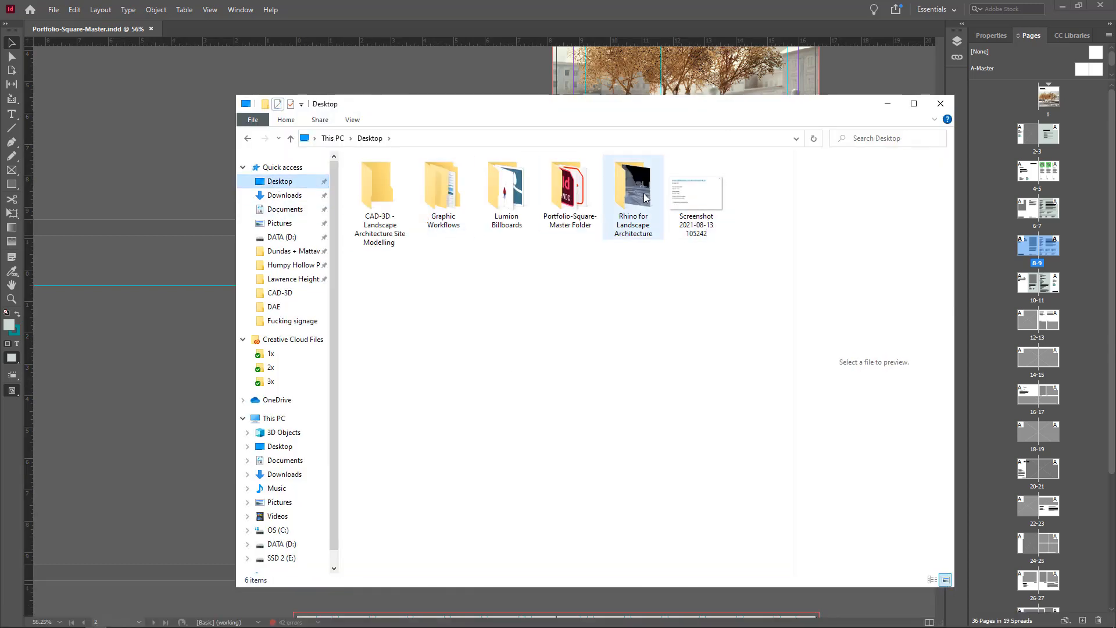
left_click(574, 197)
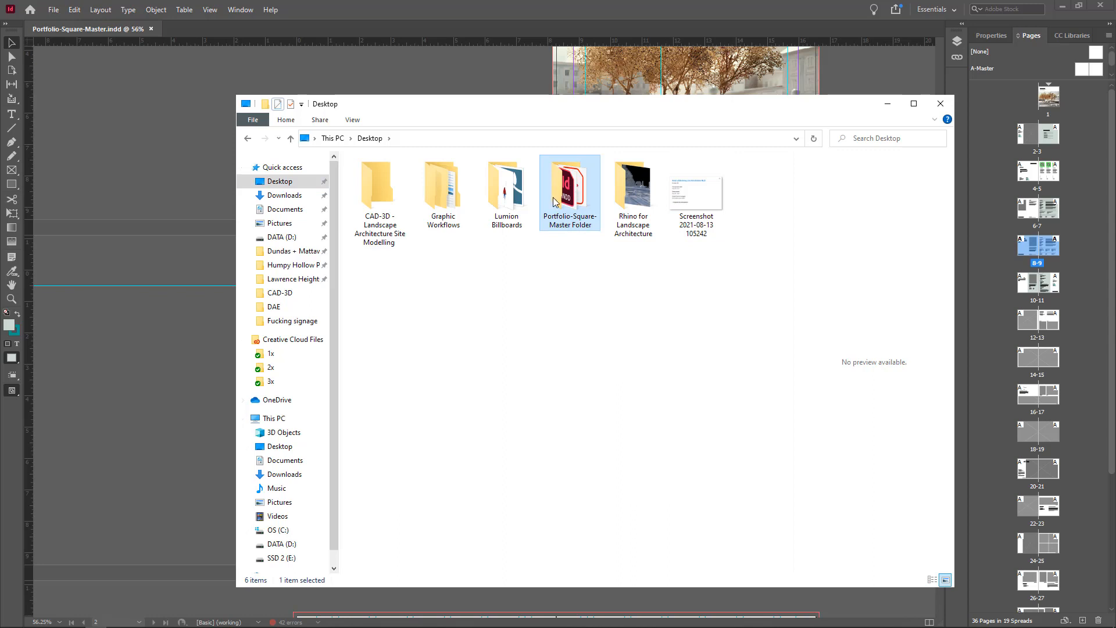
double_click(574, 197)
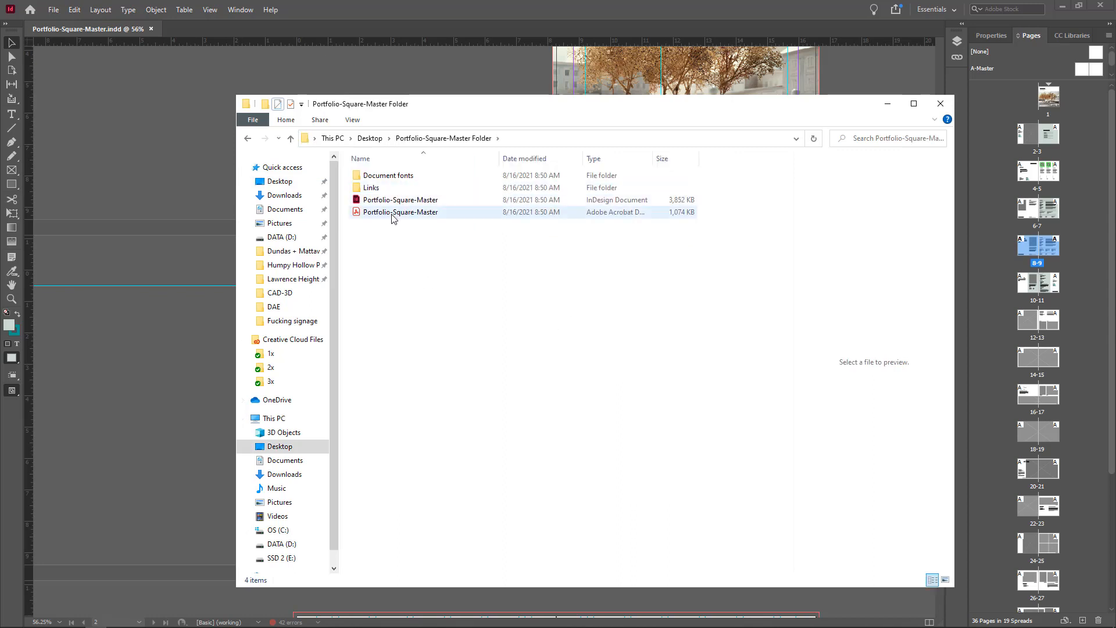
left_click(418, 213)
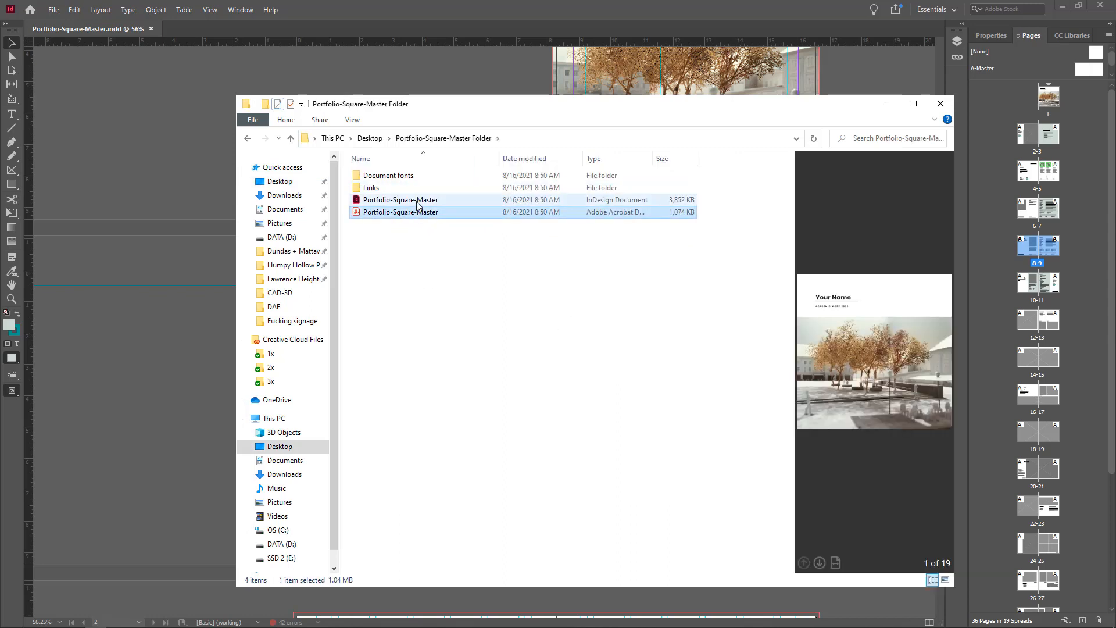
left_click(420, 201)
Inspect the contents of the package's Links and Document fonts folders
double_click(427, 188)
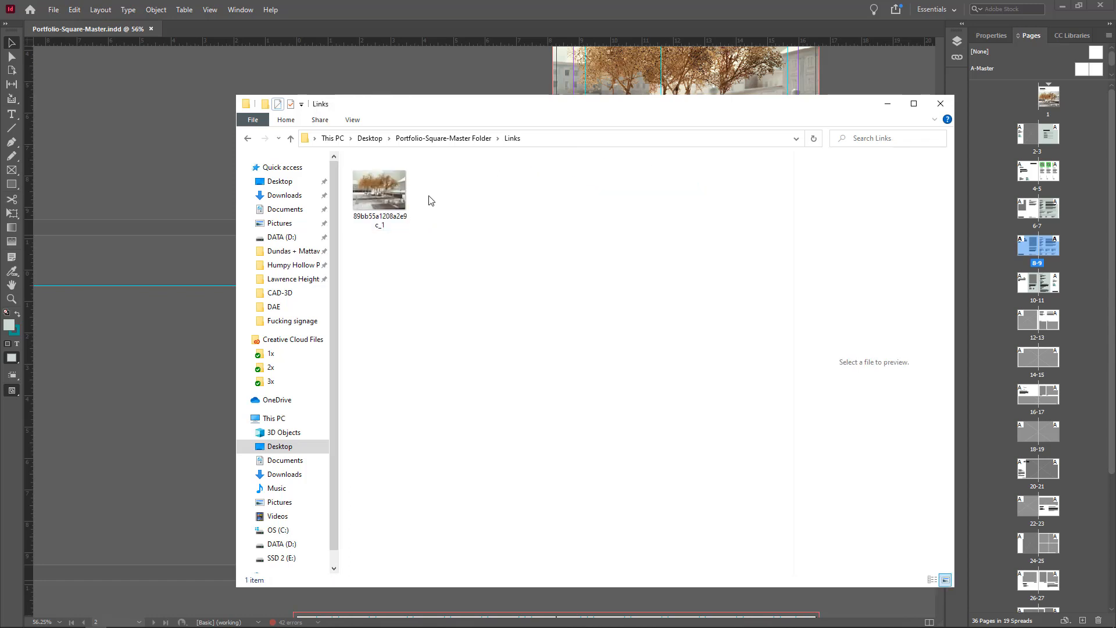
left_click(247, 139)
double_click(388, 176)
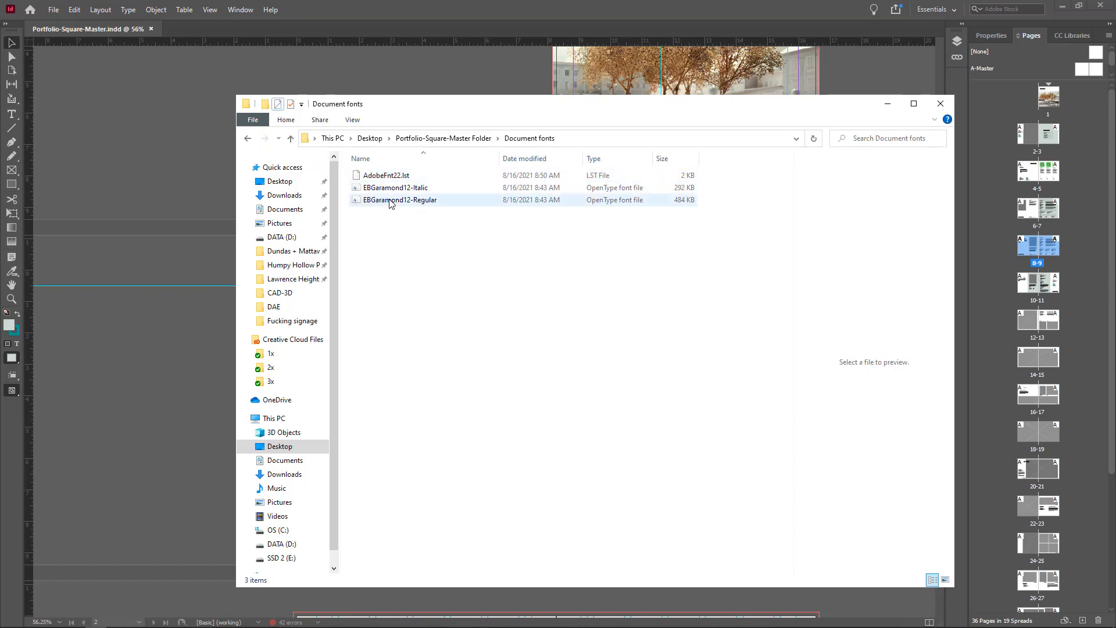
left_click(248, 138)
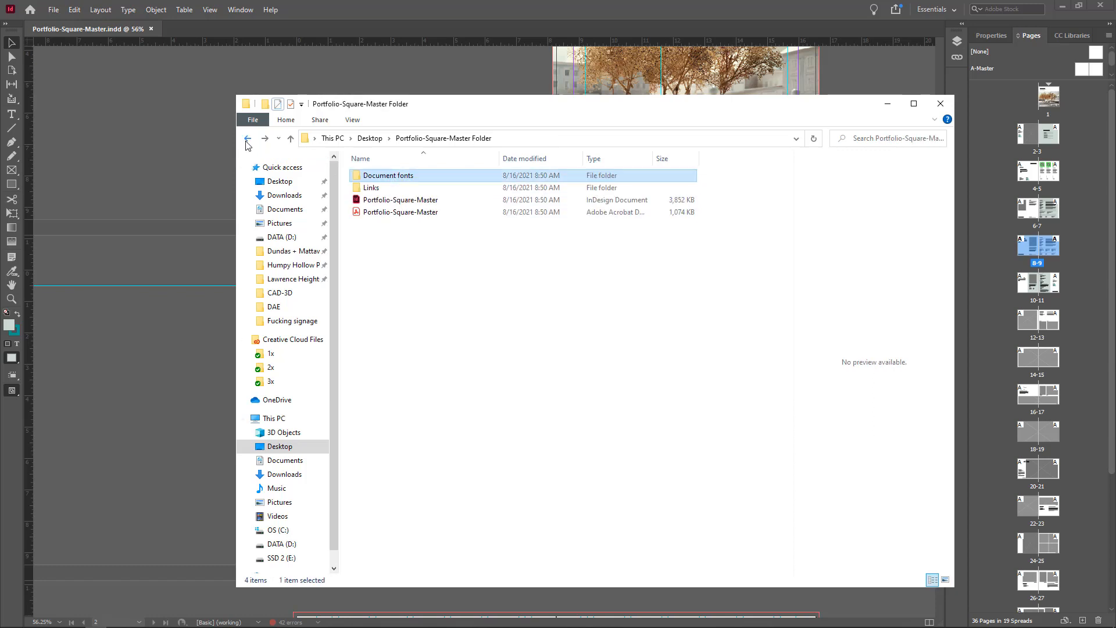
double_click(390, 177)
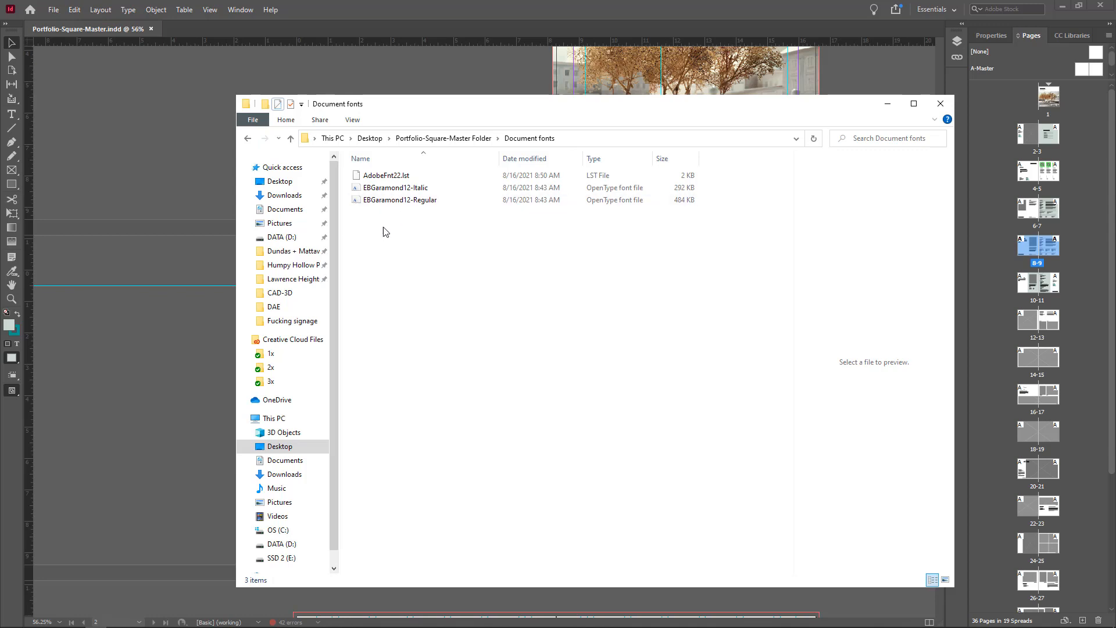
left_click(247, 139)
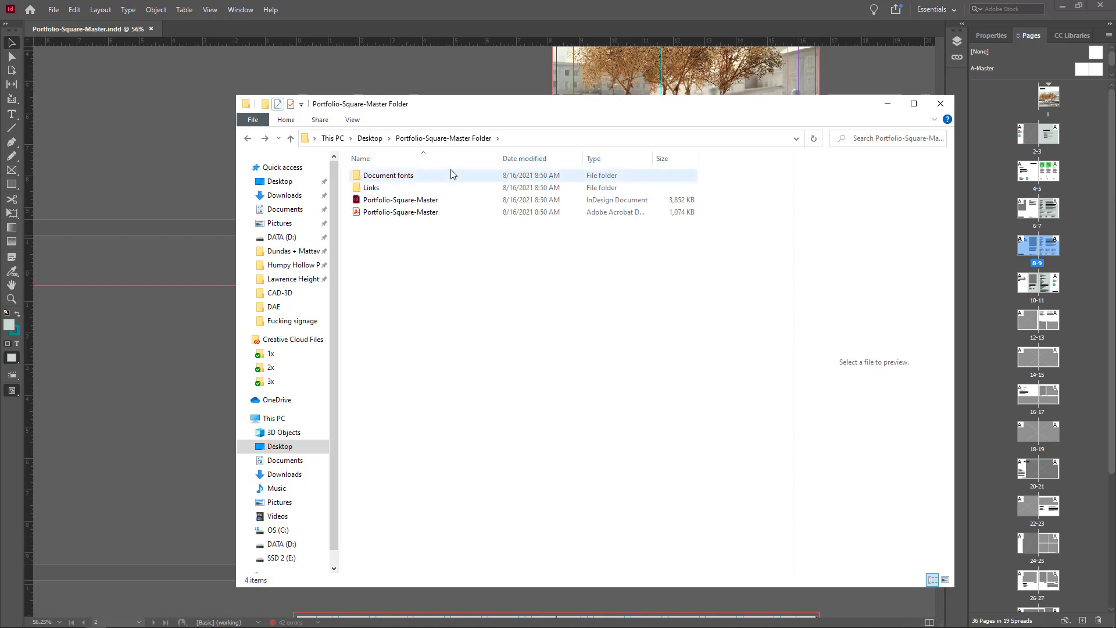
Return to the Desktop folder and look at the 7-Zip option for the packaged portfolio folder
left_click(370, 138)
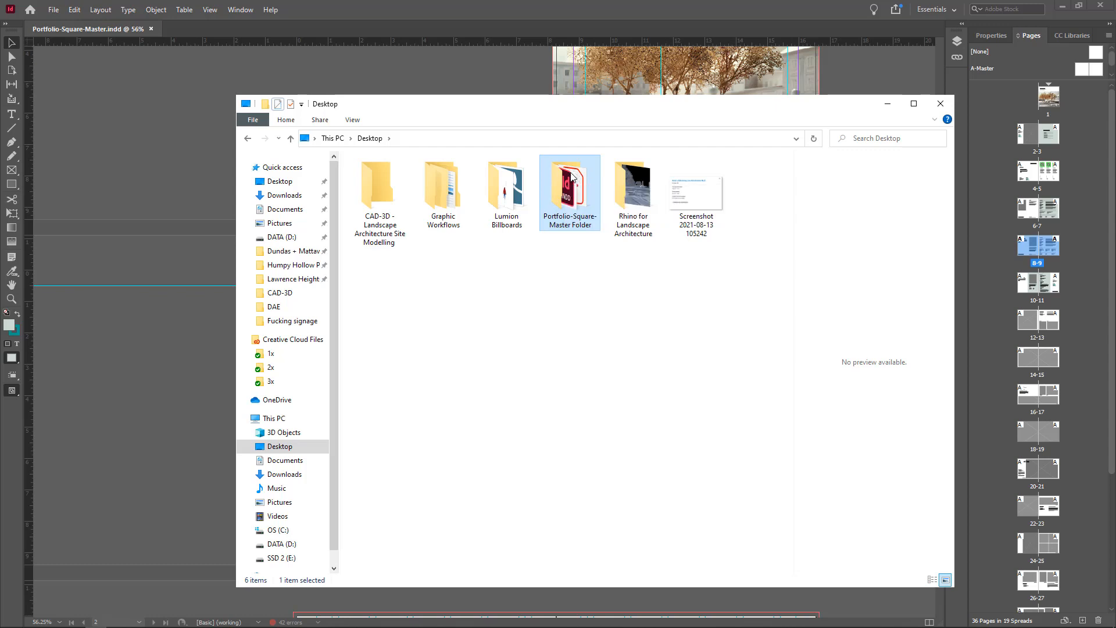
right_click(572, 176)
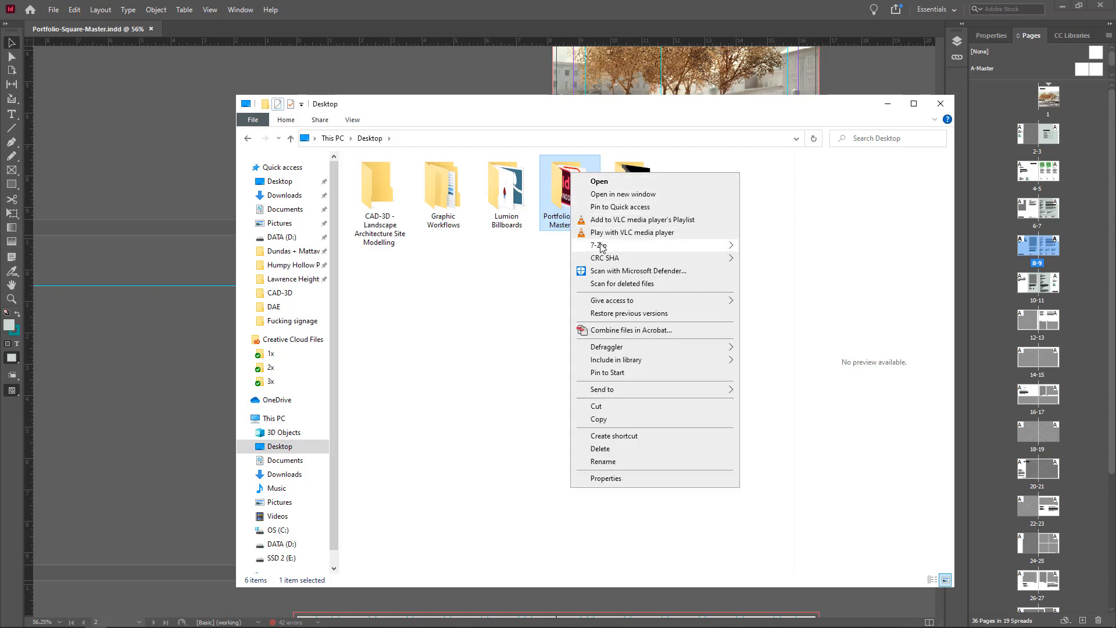
mouse_move(599, 247)
left_click(526, 274)
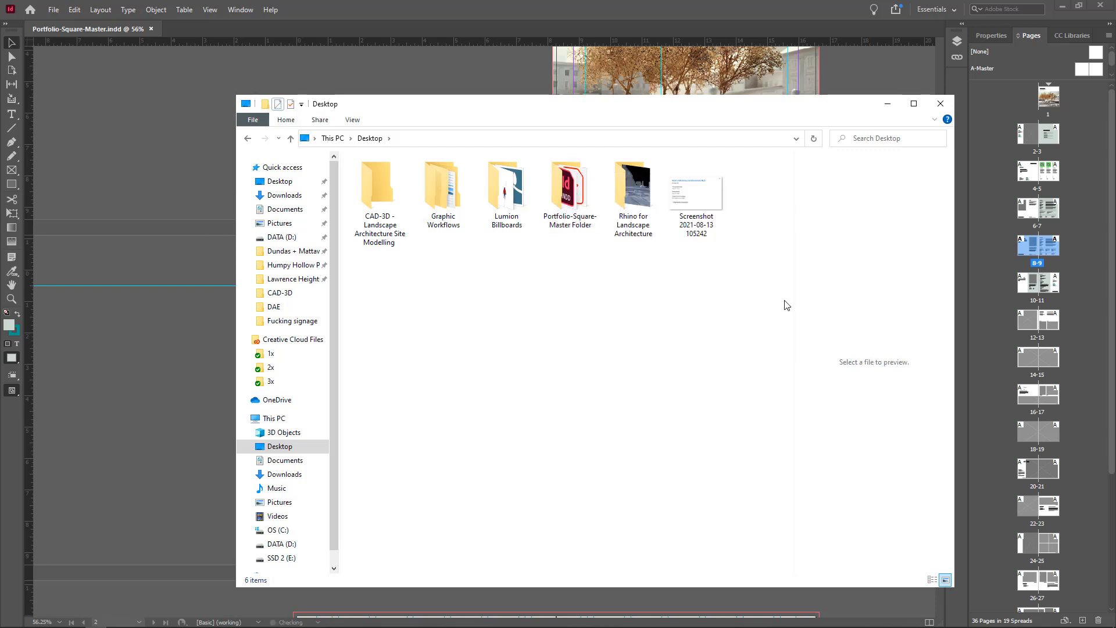